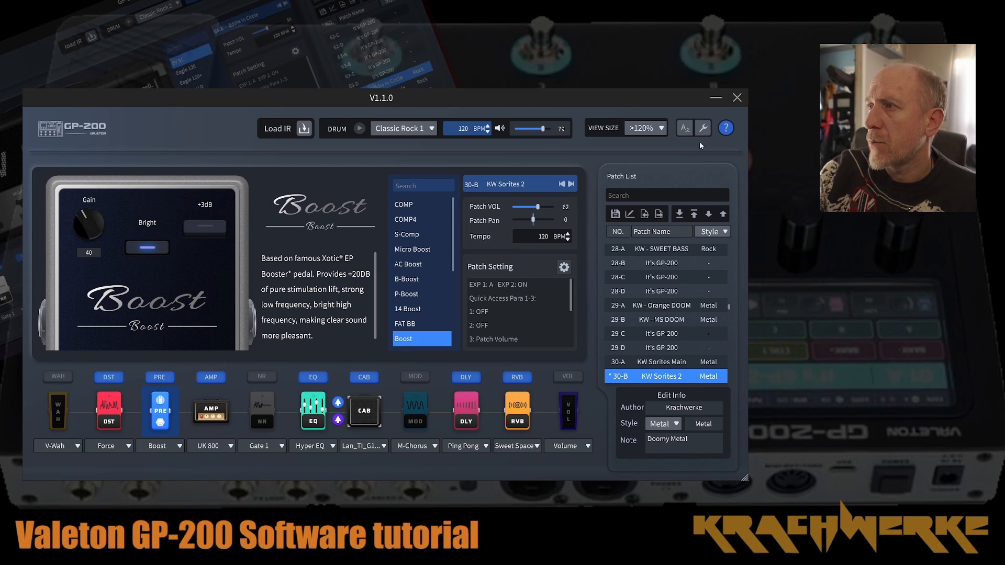
- Open the editor's settings, view the Firmware Update page, and close the settings again
{"action": "left_click", "coordinate": [704, 129]}
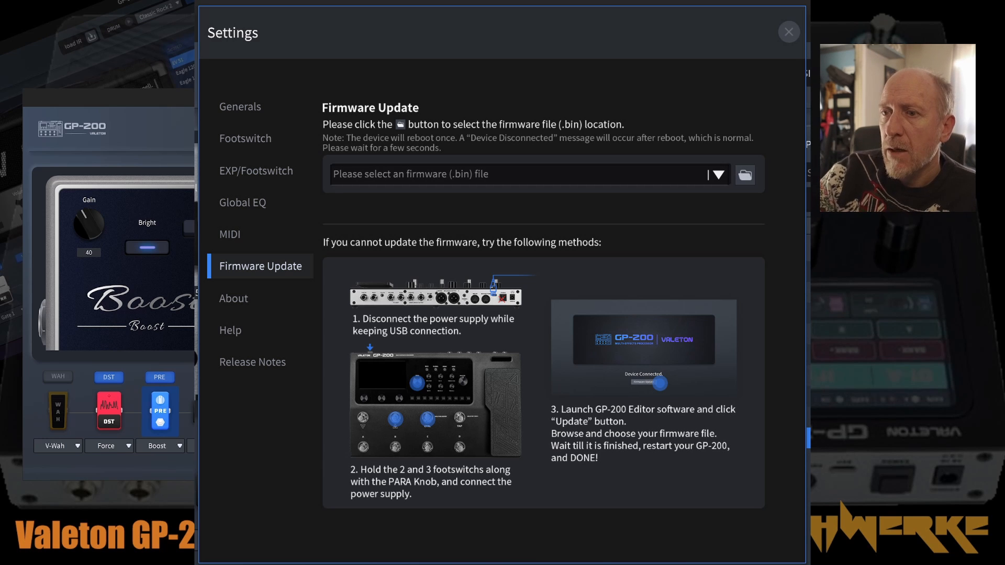
{"action": "left_click", "coordinate": [789, 31]}
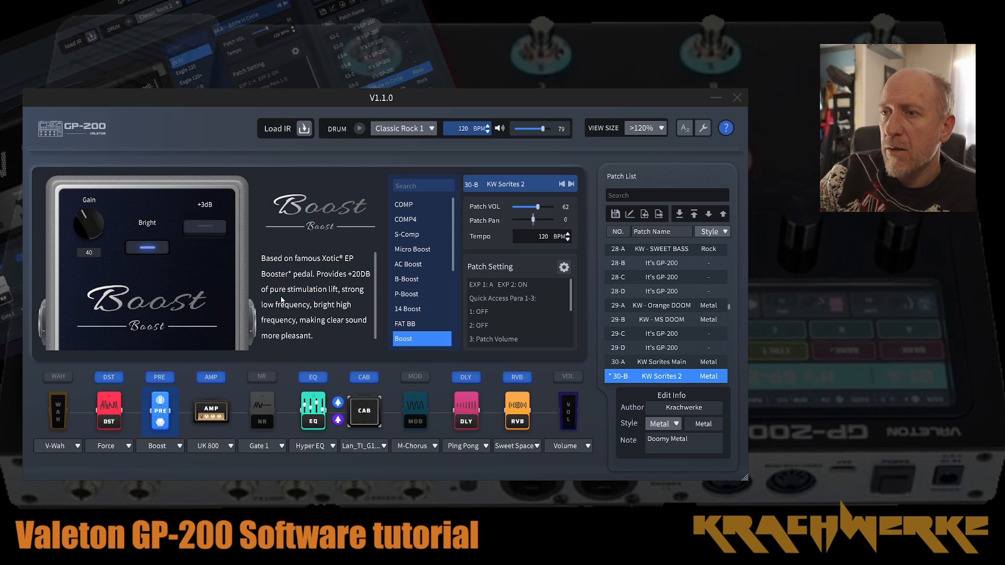
{"action": "left_click", "coordinate": [646, 111]}
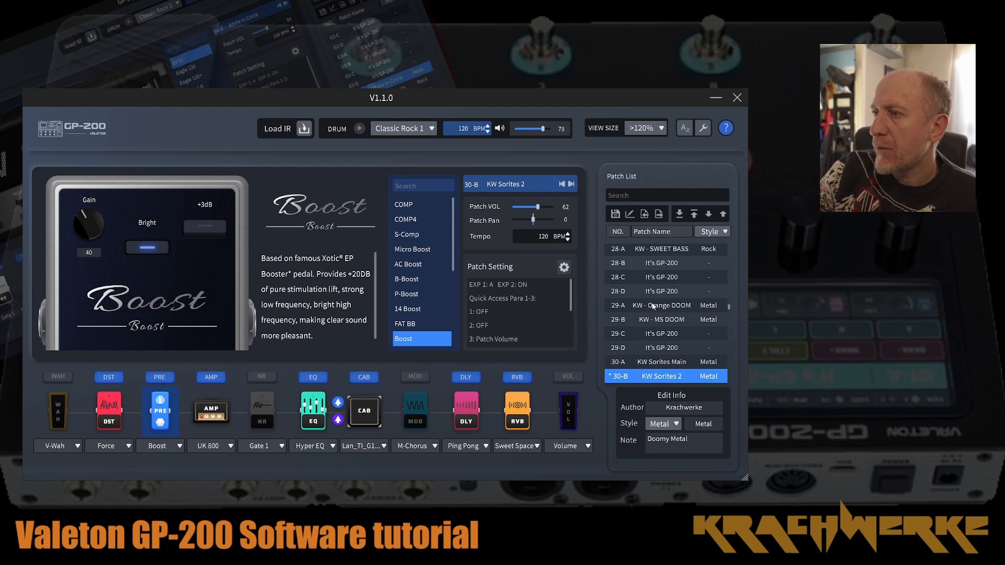
{"action": "scroll", "coordinate": [652, 305], "scroll_direction": "down", "scroll_amount": 2}
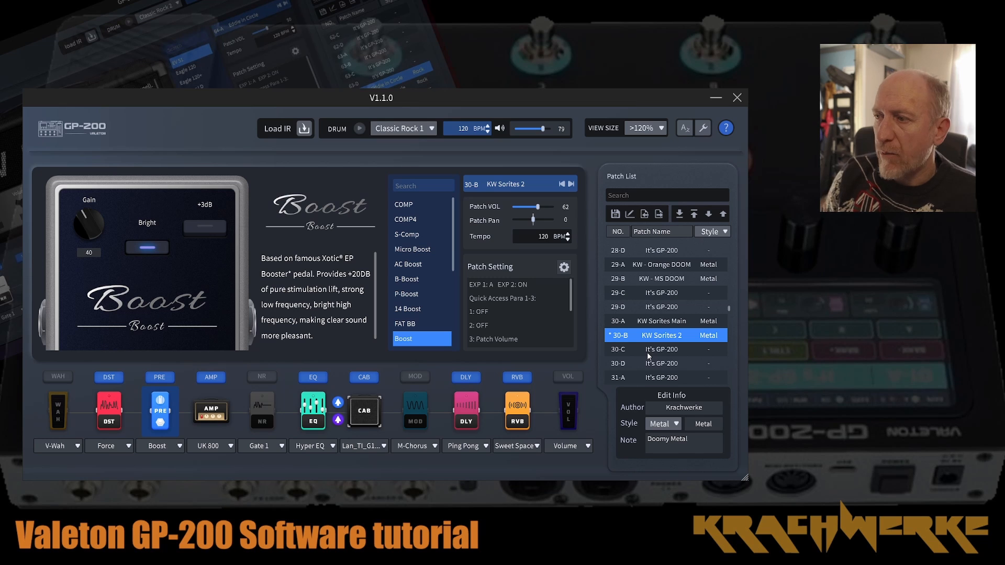
{"action": "scroll", "coordinate": [649, 355], "scroll_direction": "up", "scroll_amount": 6}
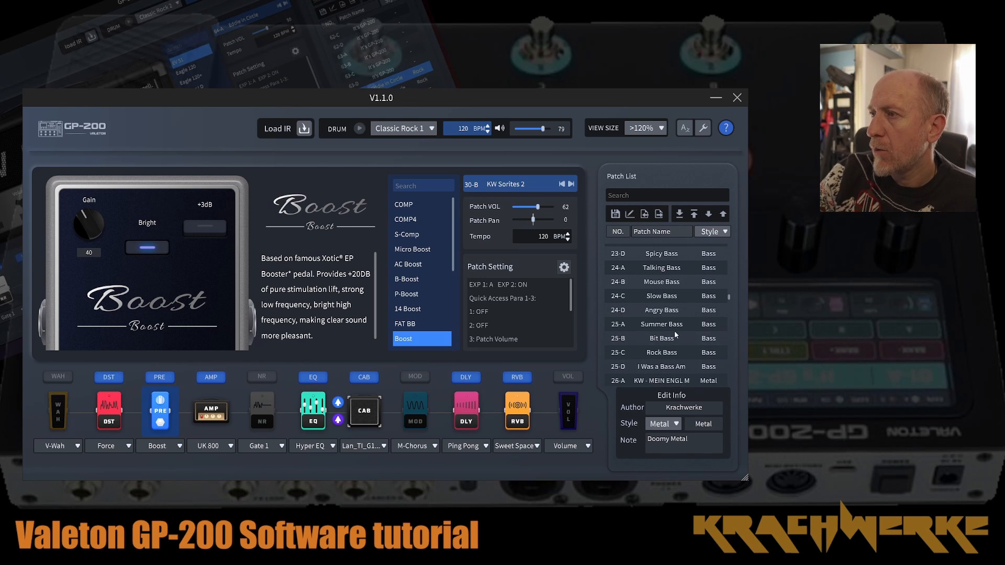
{"action": "left_click_drag", "start_coordinate": [727, 299], "coordinate": [731, 236]}
{"action": "scroll", "coordinate": [694, 292], "scroll_direction": "up", "scroll_amount": 5}
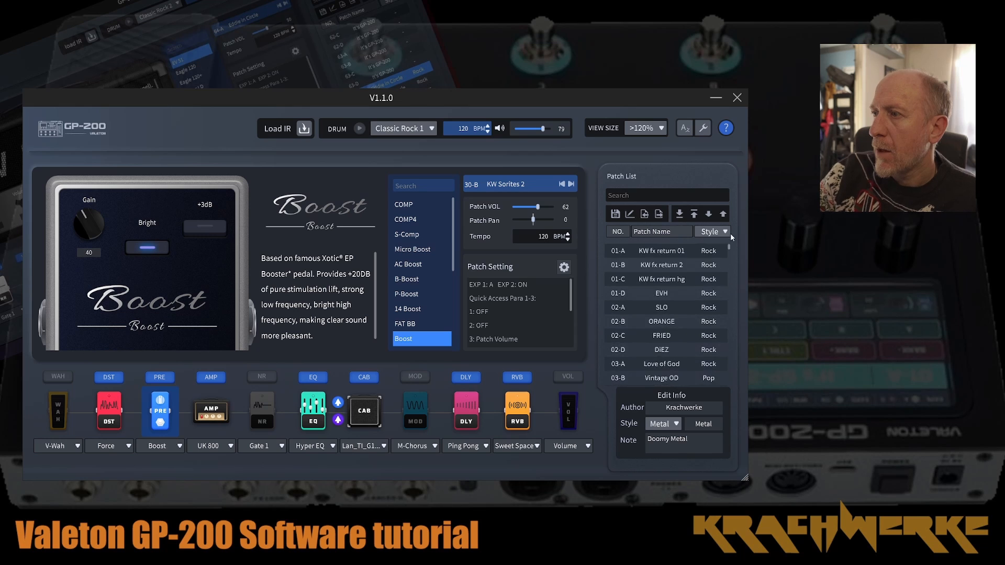
{"action": "left_click", "coordinate": [665, 251]}
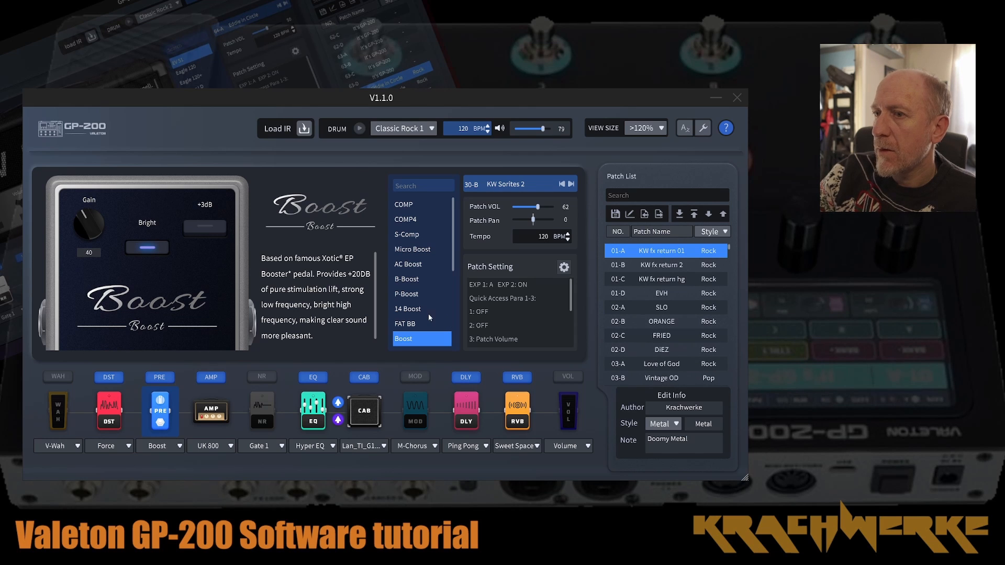
{"action": "left_click", "coordinate": [349, 317]}
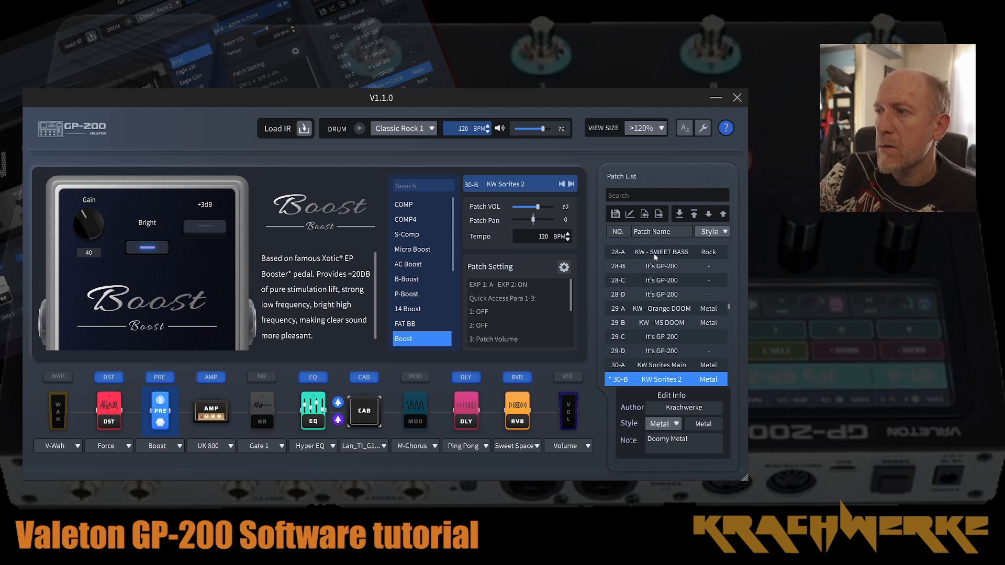
- Load patch 28-A (KW - SWEET BASS), and go back to the start of the patch list to load 01-A (KW fx return 01)
{"action": "left_click", "coordinate": [654, 253]}
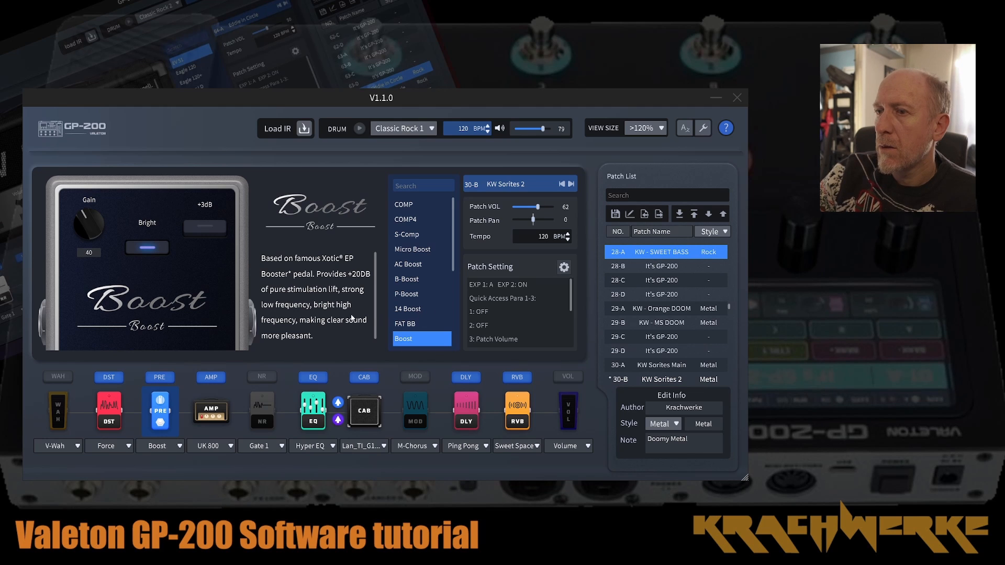
{"action": "left_click", "coordinate": [431, 315]}
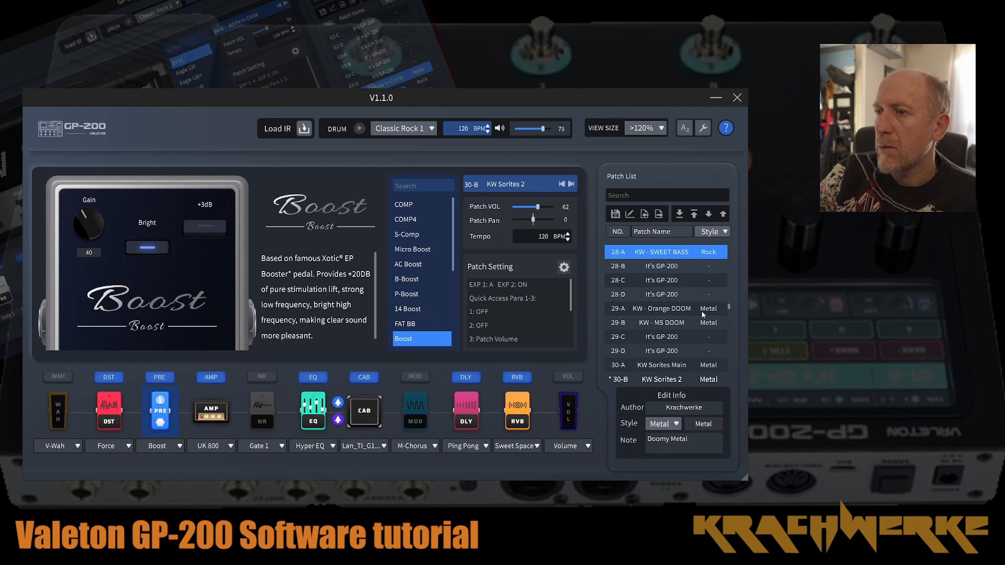
{"action": "scroll", "coordinate": [676, 310], "scroll_direction": "up", "scroll_amount": 4}
{"action": "scroll", "coordinate": [676, 311], "scroll_direction": "up", "scroll_amount": 9}
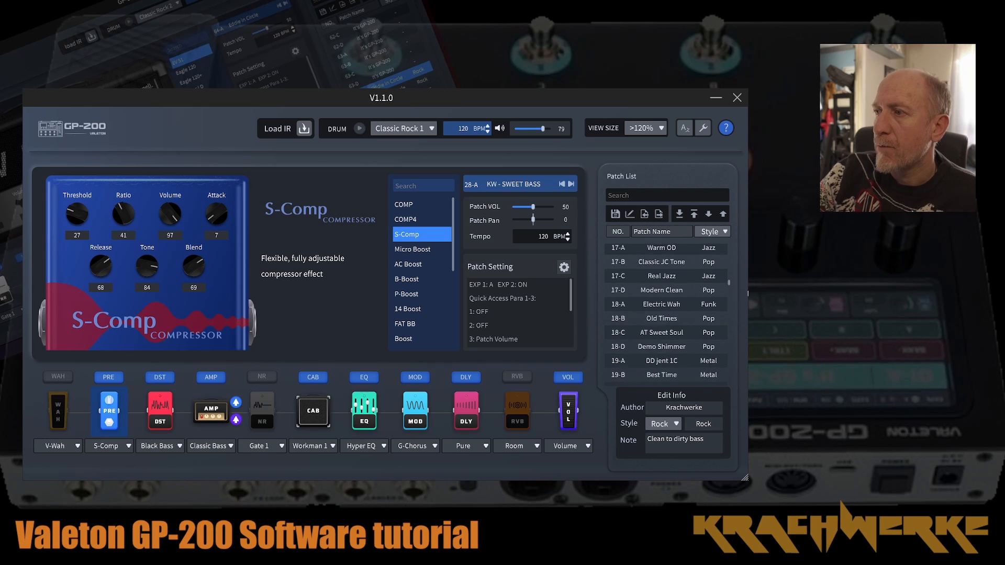
{"action": "left_click_drag", "start_coordinate": [731, 285], "coordinate": [731, 246]}
{"action": "left_click", "coordinate": [666, 252]}
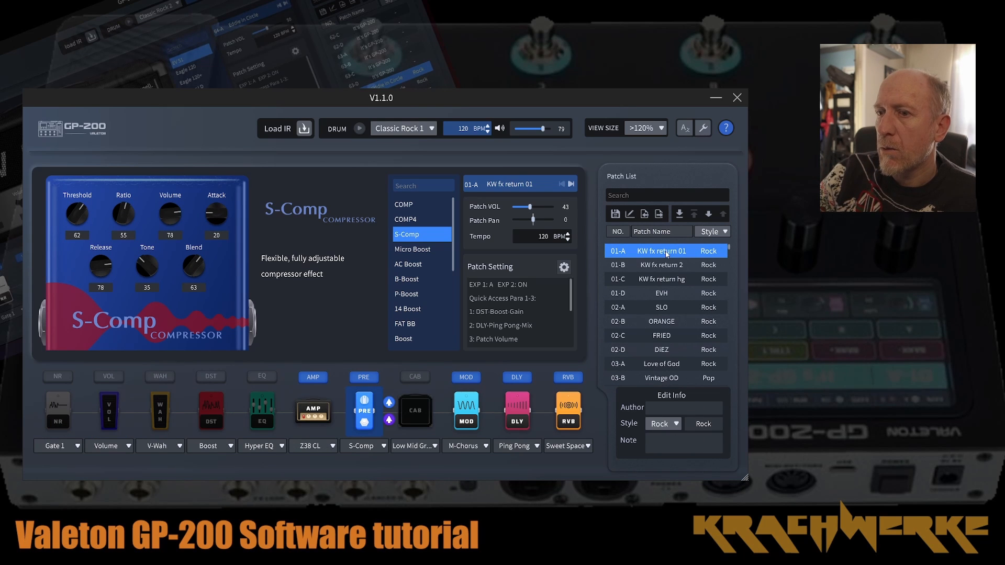
- Preview the effect chains of patches 01-B, 01-C, 01-D (EVH) and 02-A (SLO) one after another
{"action": "left_click", "coordinate": [658, 265]}
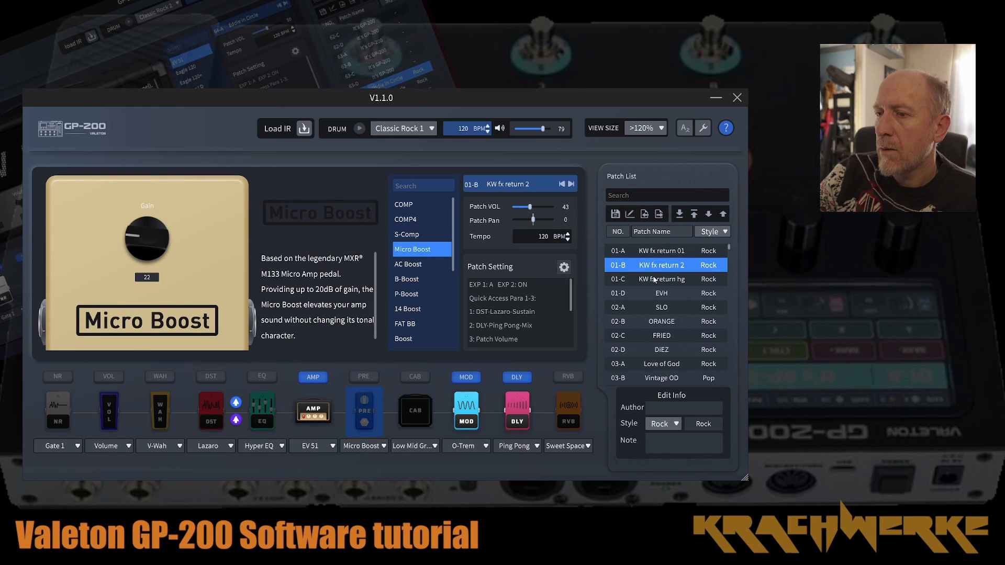
{"action": "left_click", "coordinate": [654, 280]}
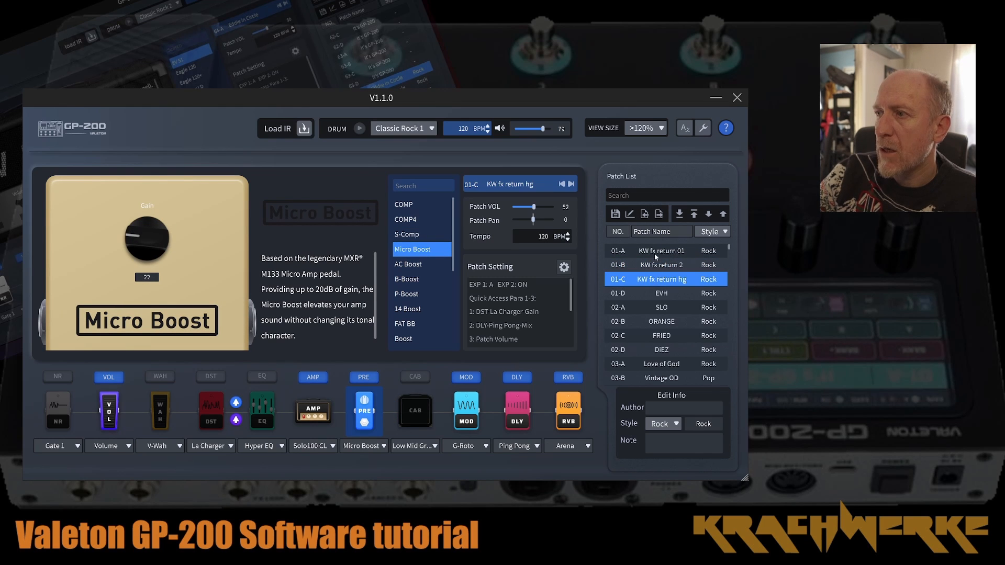
{"action": "left_click", "coordinate": [656, 255]}
{"action": "left_click", "coordinate": [658, 294]}
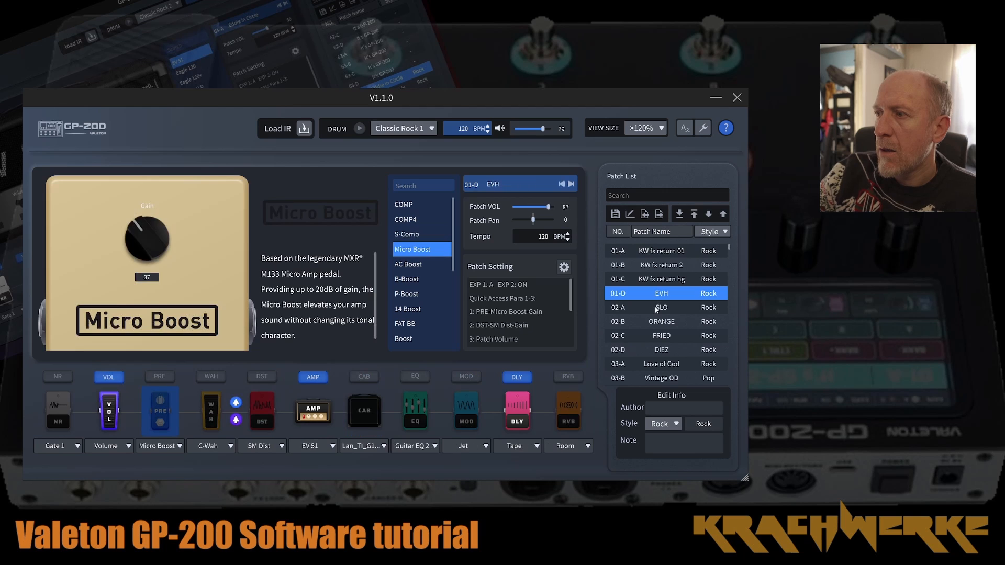
{"action": "left_click", "coordinate": [655, 309]}
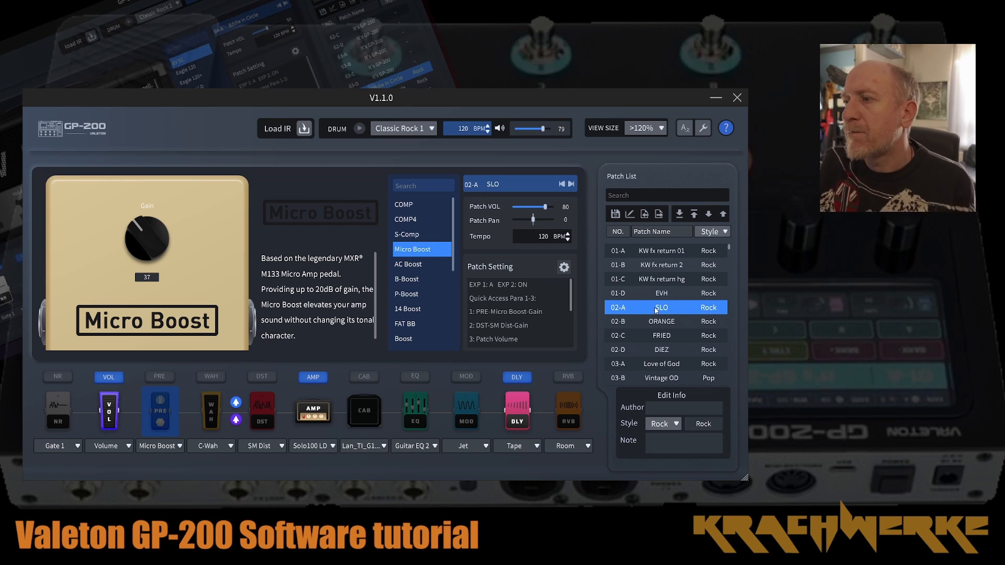
- Load the unused patch slot 31-A and rename it Demo Patch
{"action": "scroll", "coordinate": [659, 303], "scroll_direction": "down", "scroll_amount": 1}
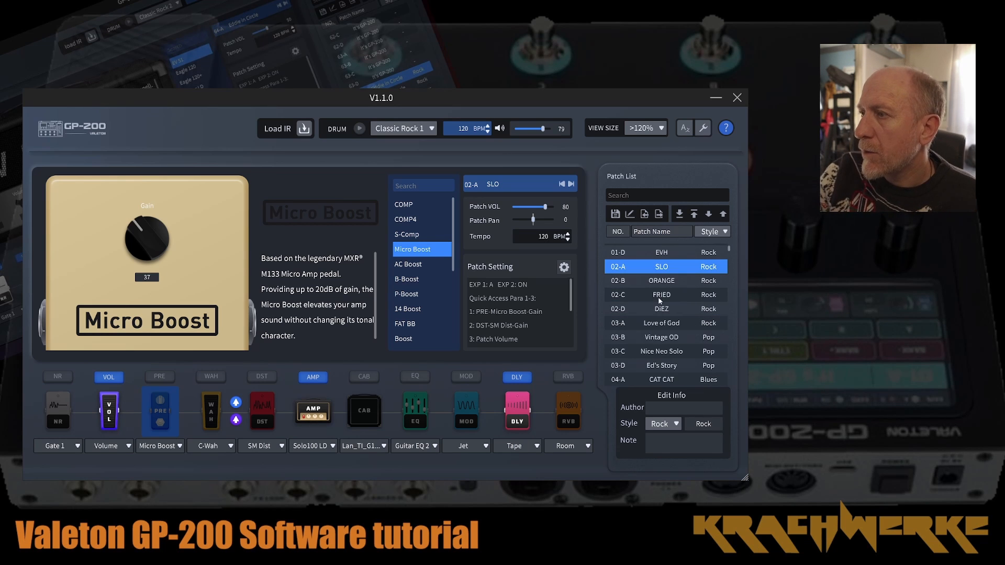
{"action": "scroll", "coordinate": [690, 296], "scroll_direction": "down", "scroll_amount": 8}
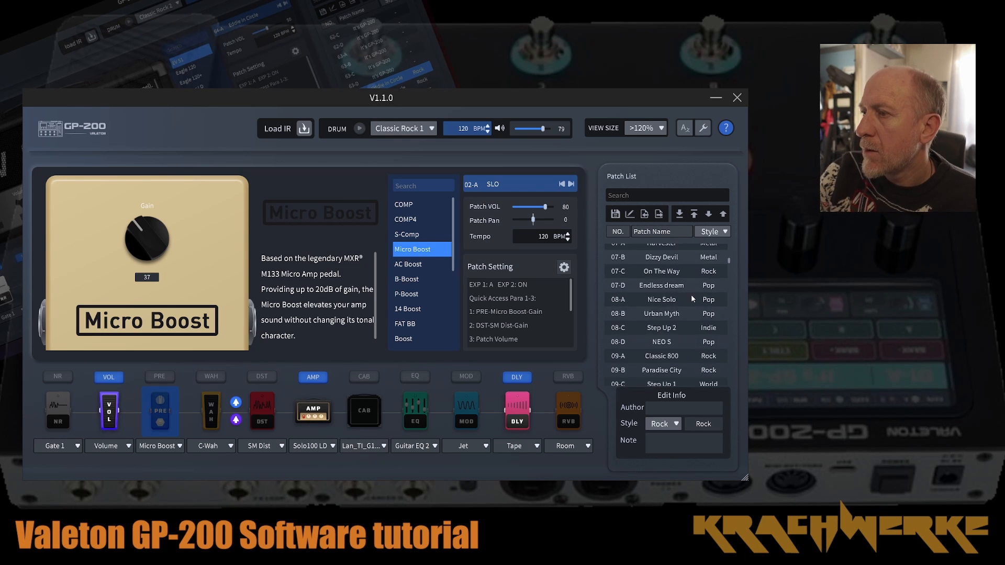
{"action": "scroll", "coordinate": [692, 297], "scroll_direction": "down", "scroll_amount": 12}
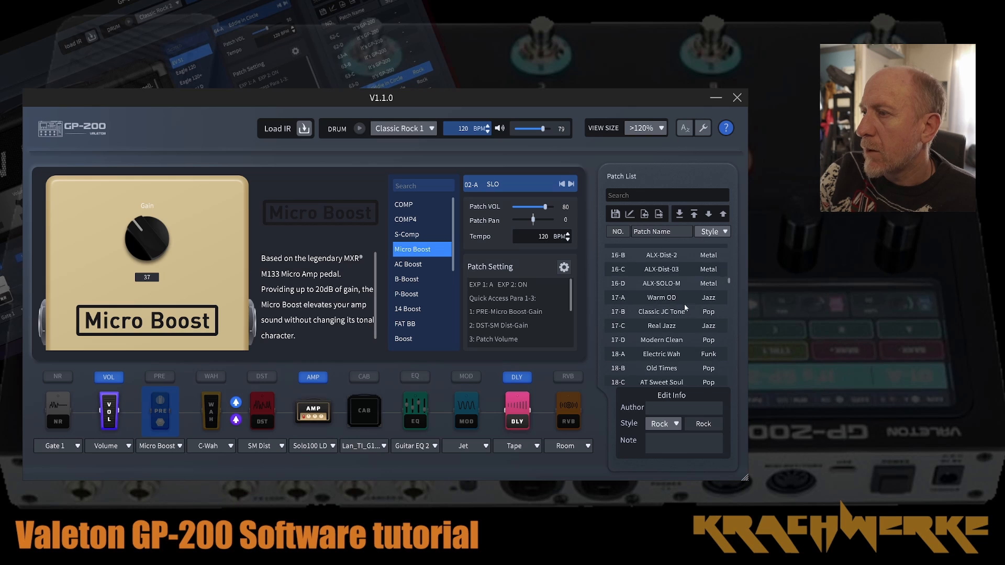
{"action": "scroll", "coordinate": [684, 306], "scroll_direction": "down", "scroll_amount": 14}
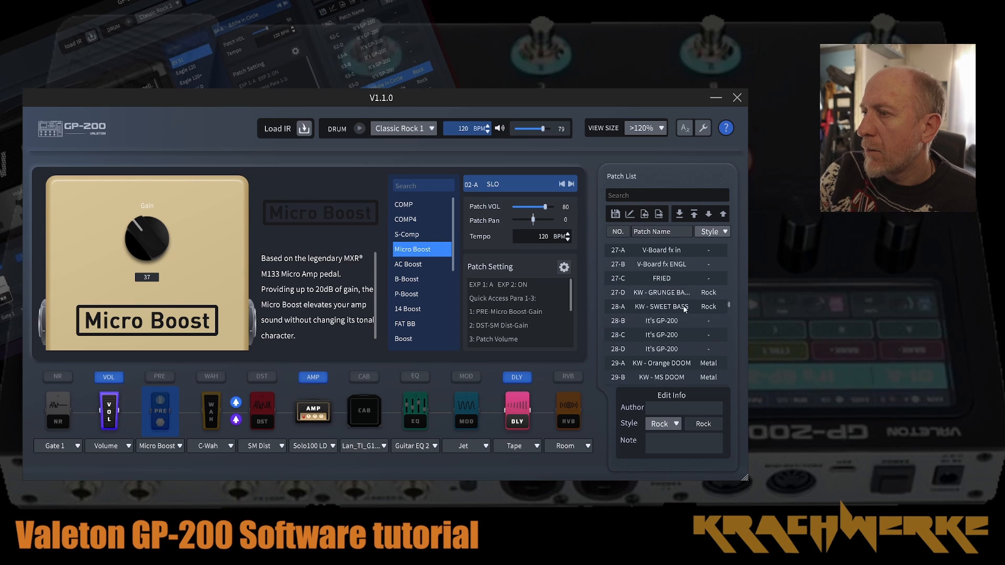
{"action": "scroll", "coordinate": [683, 306], "scroll_direction": "down", "scroll_amount": 3}
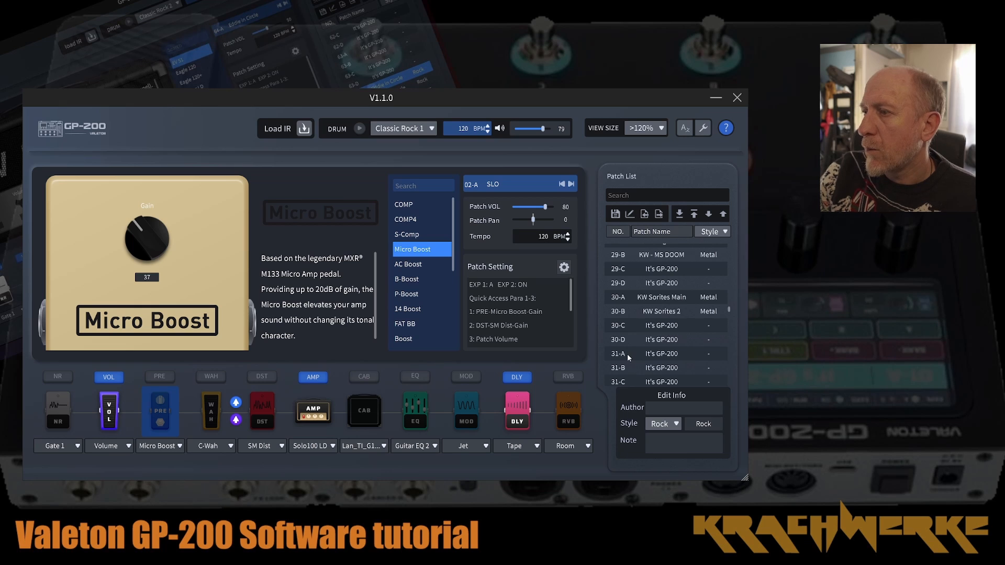
{"action": "left_click", "coordinate": [641, 352]}
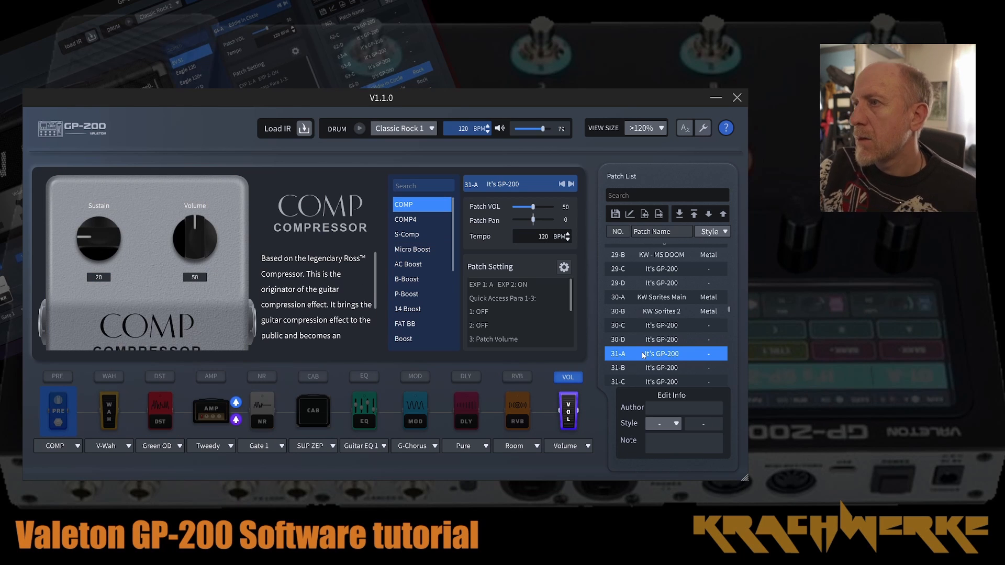
{"action": "left_click", "coordinate": [630, 214]}
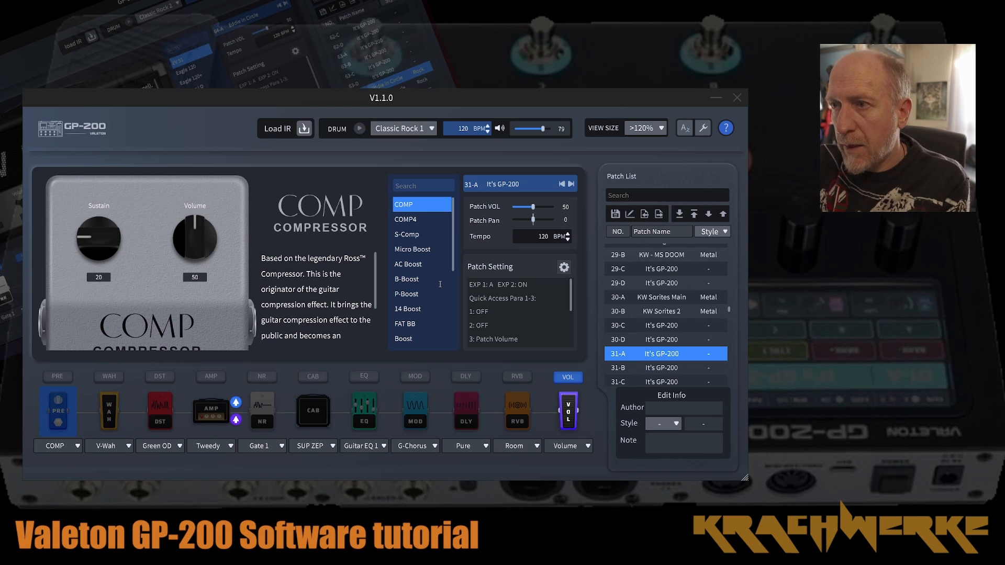
{"action": "left_click", "coordinate": [506, 323]}
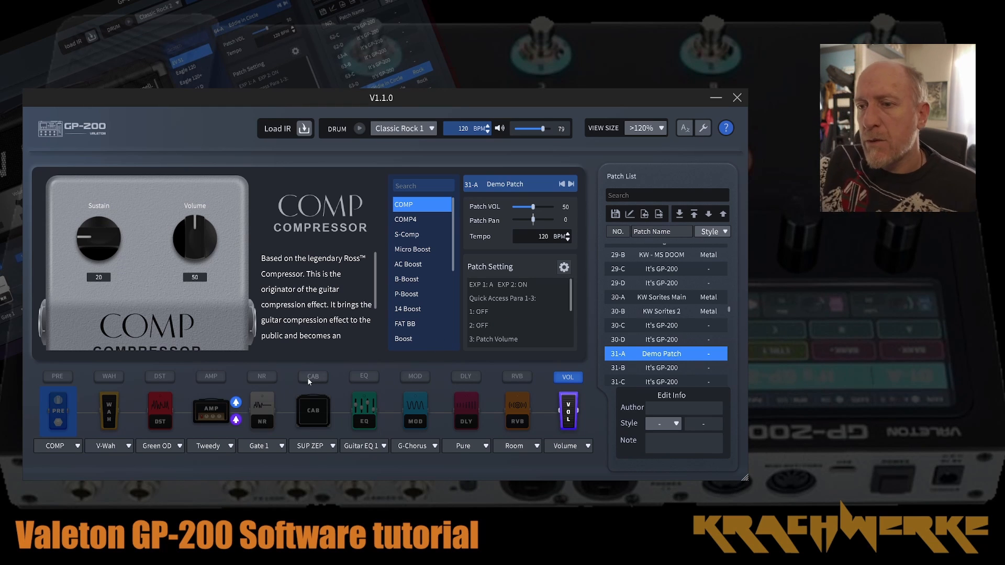
- Set the demo patch's amp model to UK 800 and switch the AMP block on
{"action": "left_click", "coordinate": [209, 414]}
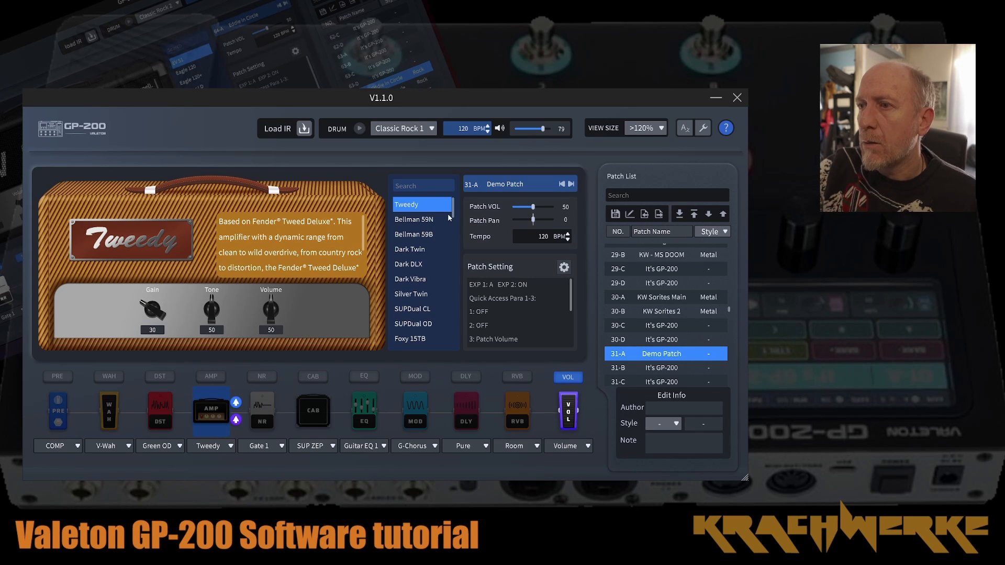
{"action": "left_click_drag", "start_coordinate": [451, 217], "coordinate": [456, 238]}
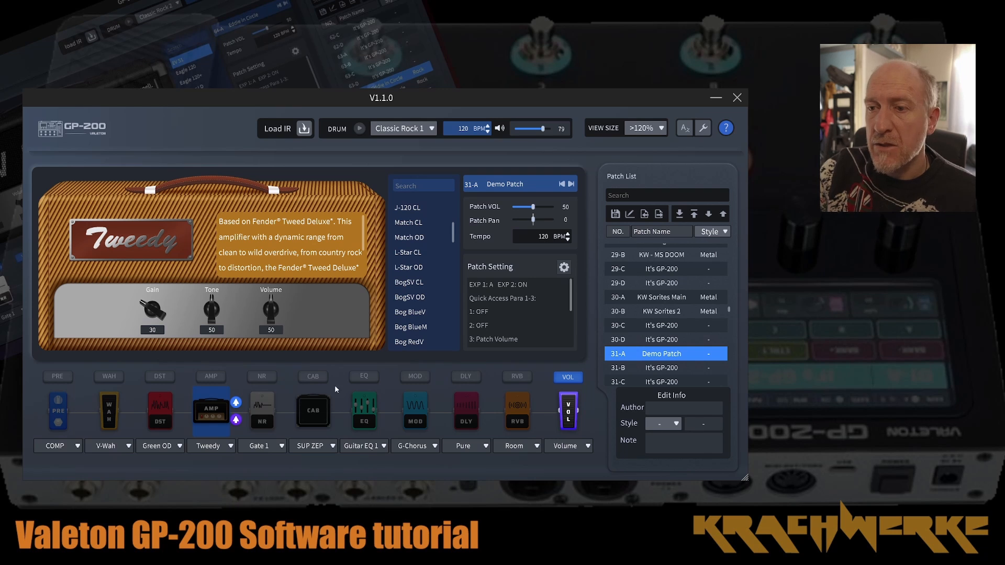
{"action": "scroll", "coordinate": [437, 266], "scroll_direction": "down", "scroll_amount": 10}
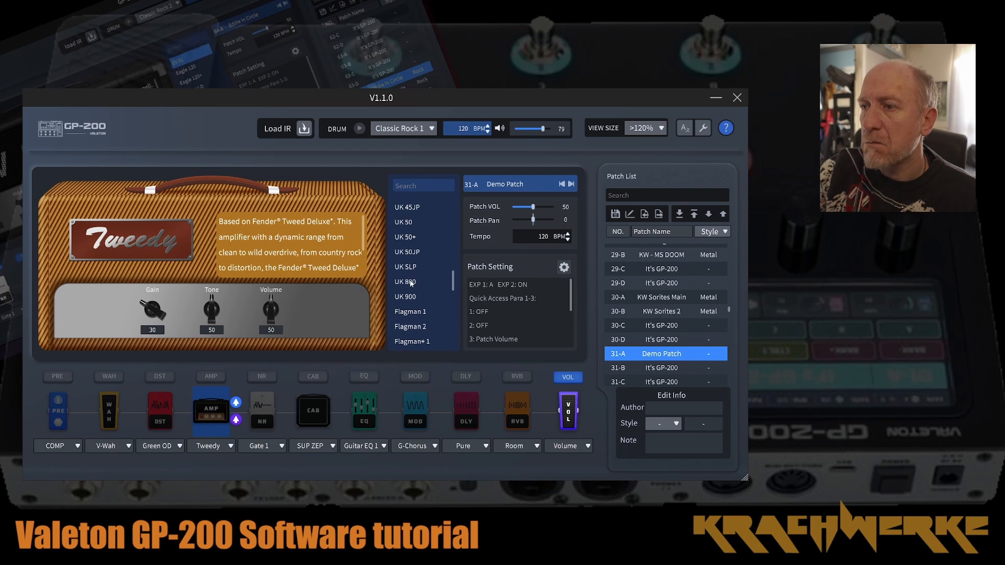
{"action": "left_click", "coordinate": [411, 282]}
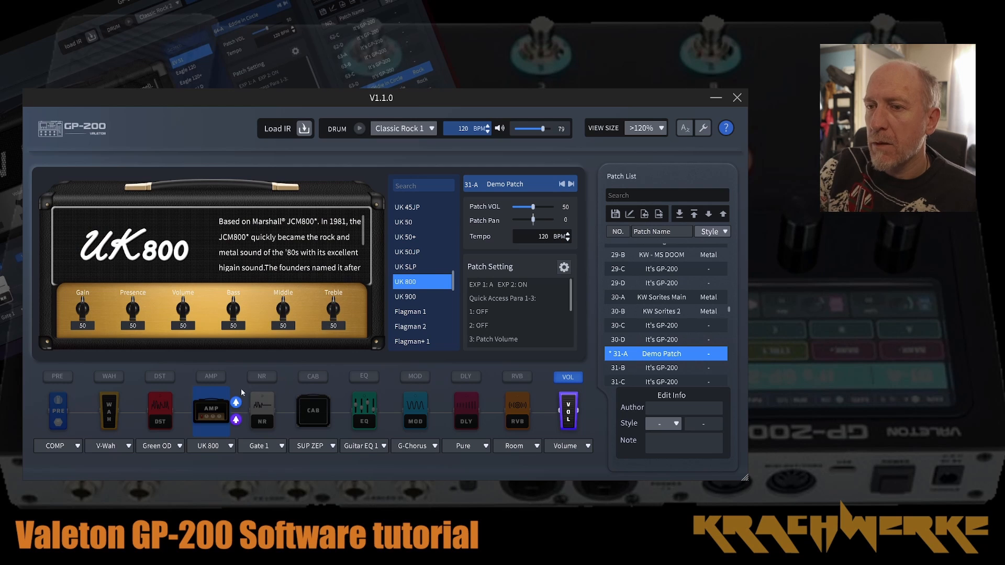
{"action": "left_click", "coordinate": [213, 376]}
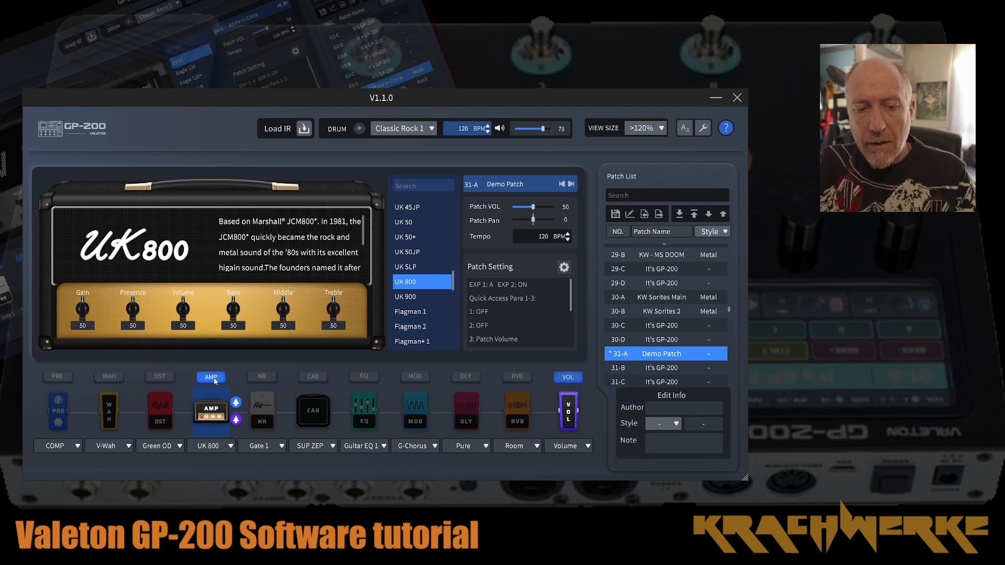
- Switch the VOL block off, and enable the CAB block with the Sabbatical - Kr impulse response
{"action": "left_click", "coordinate": [568, 377]}
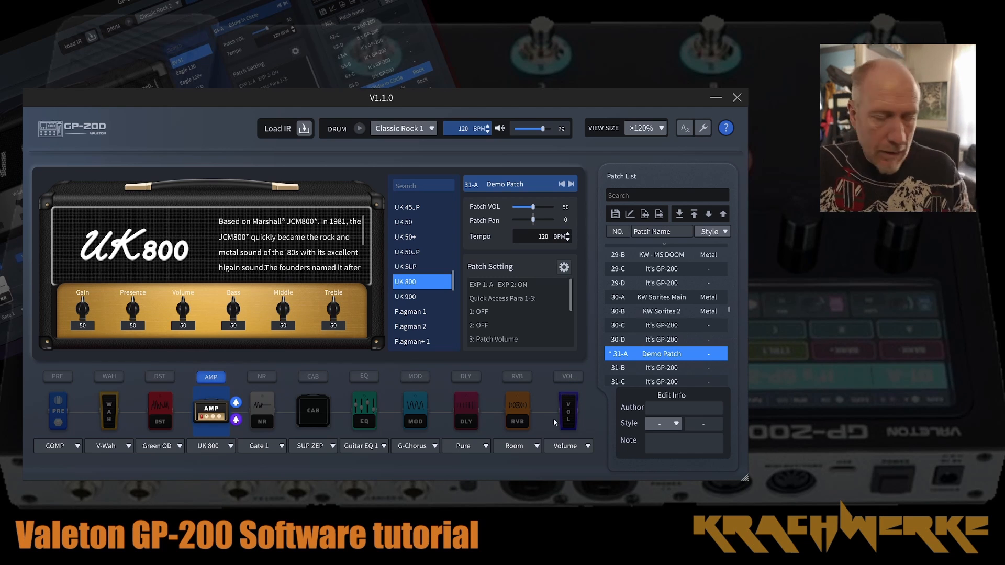
{"action": "left_click", "coordinate": [567, 378]}
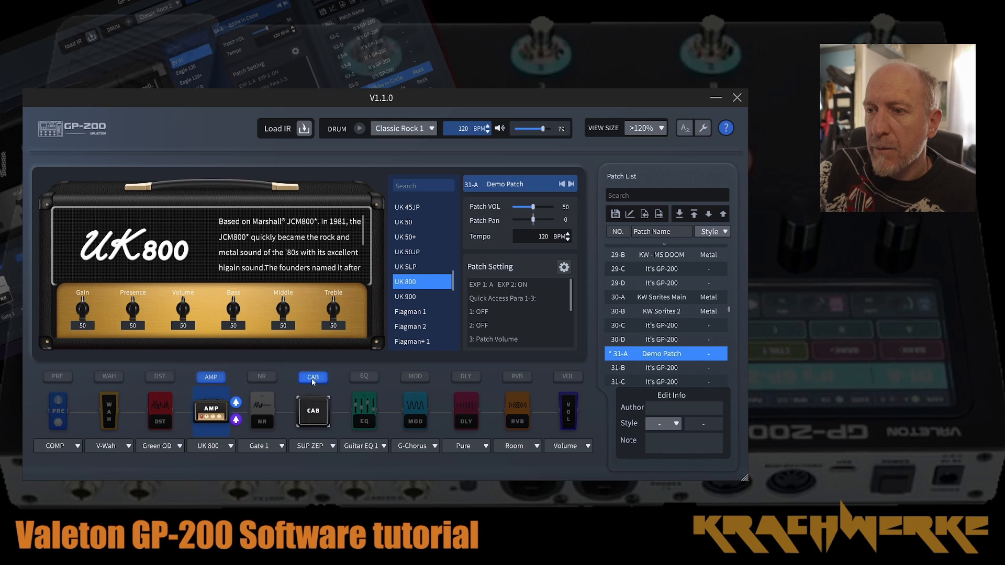
{"action": "left_click", "coordinate": [332, 446]}
{"action": "scroll", "coordinate": [350, 244], "scroll_direction": "down", "scroll_amount": 15}
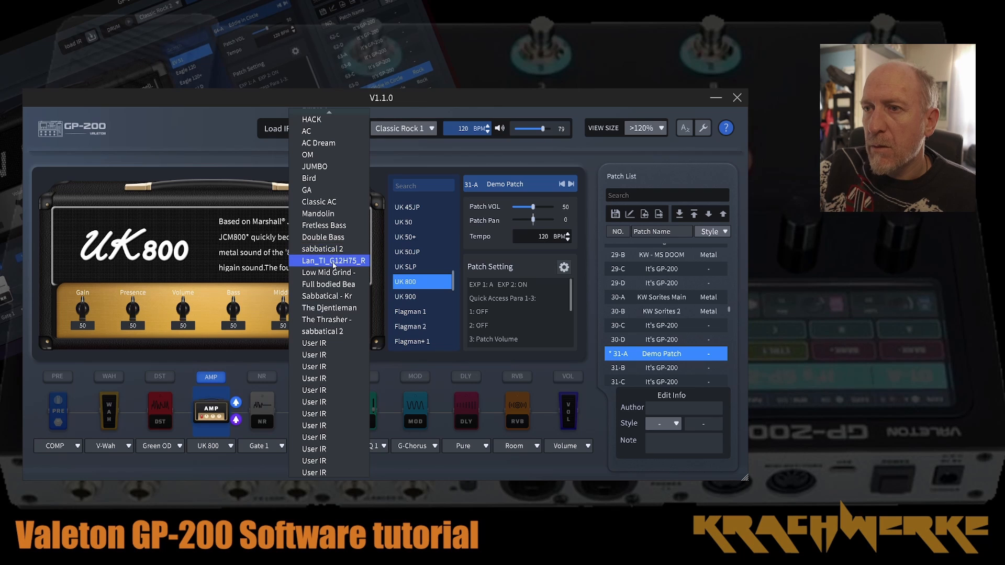
{"action": "left_click", "coordinate": [331, 297]}
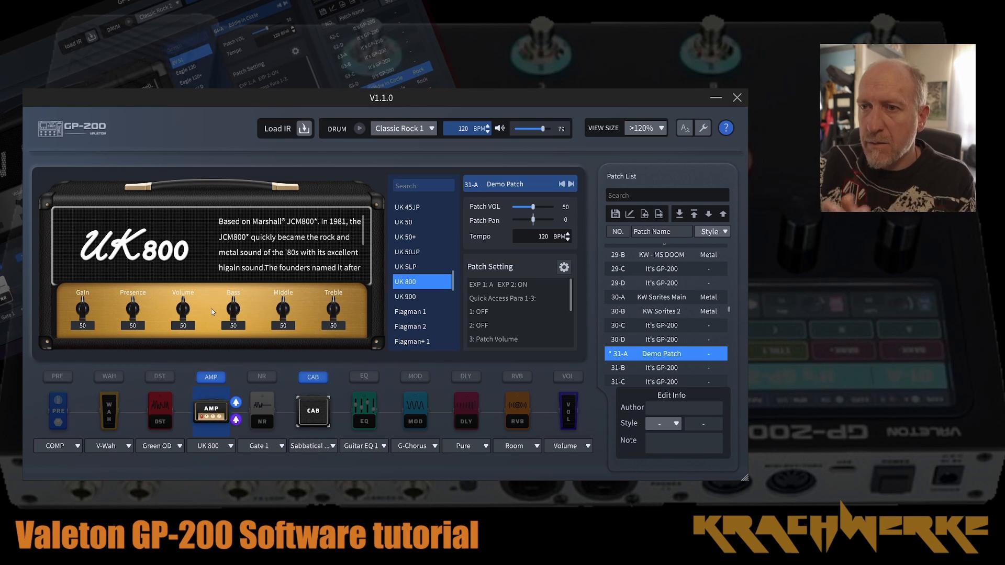
- Set the CAB block's user IR volume to 84
{"action": "left_click", "coordinate": [310, 406]}
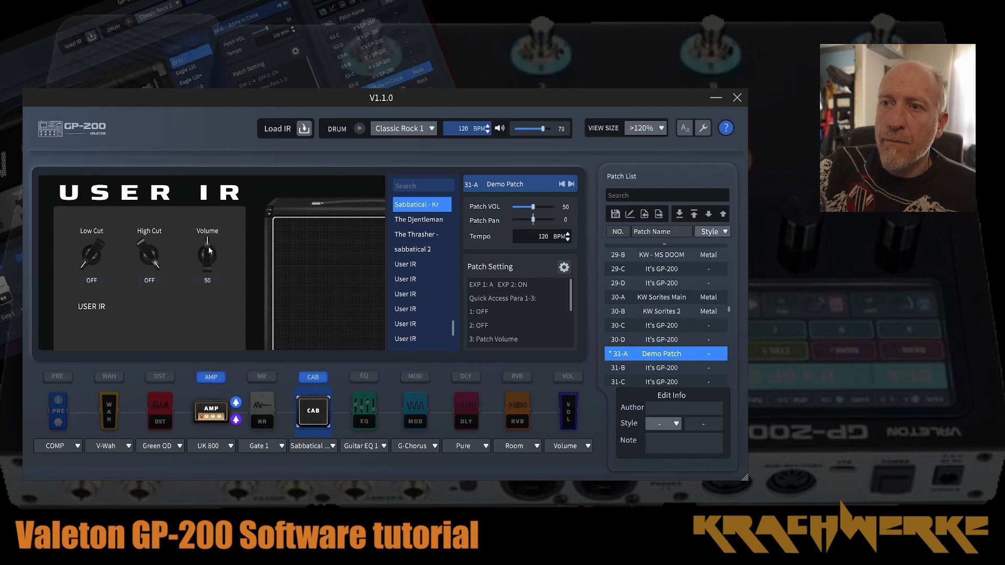
{"action": "scroll", "coordinate": [196, 231], "scroll_direction": "up", "scroll_amount": 5}
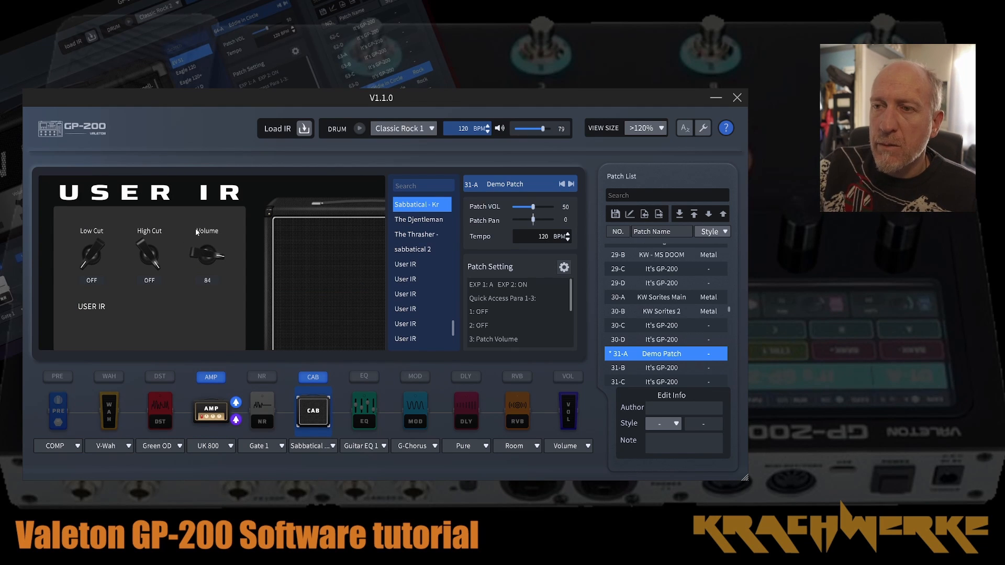
- Set the CAB block's high cut to 7184 Hz and its low cut to 114 Hz
{"action": "left_click_drag", "start_coordinate": [143, 247], "coordinate": [152, 305]}
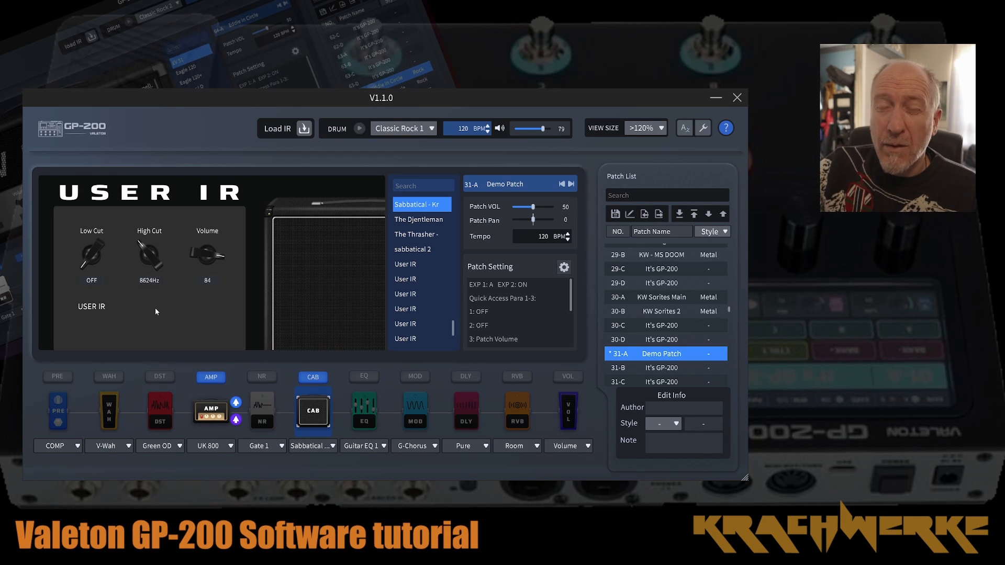
{"action": "scroll", "coordinate": [143, 246], "scroll_direction": "down", "scroll_amount": 1}
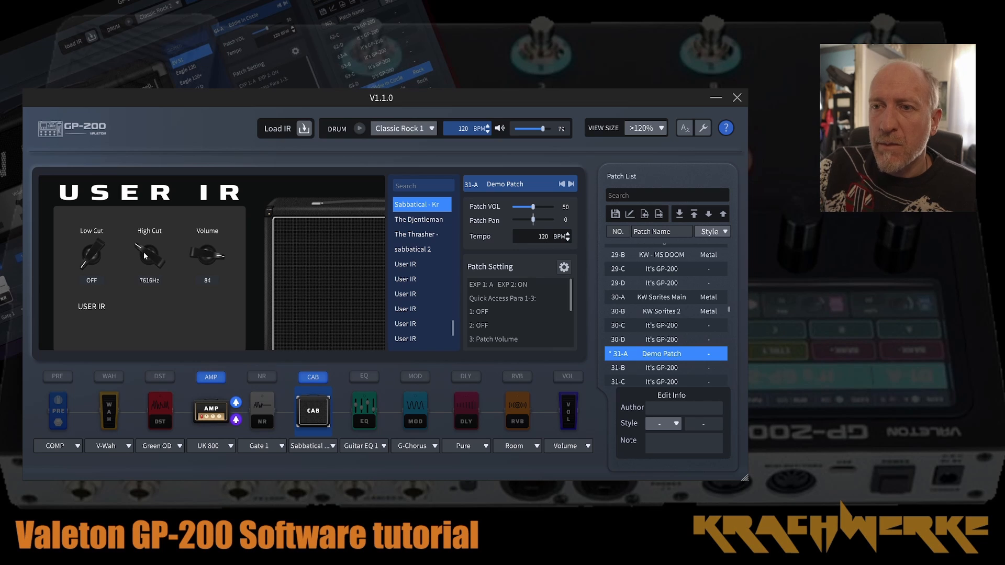
{"action": "scroll", "coordinate": [145, 255], "scroll_direction": "down", "scroll_amount": 5}
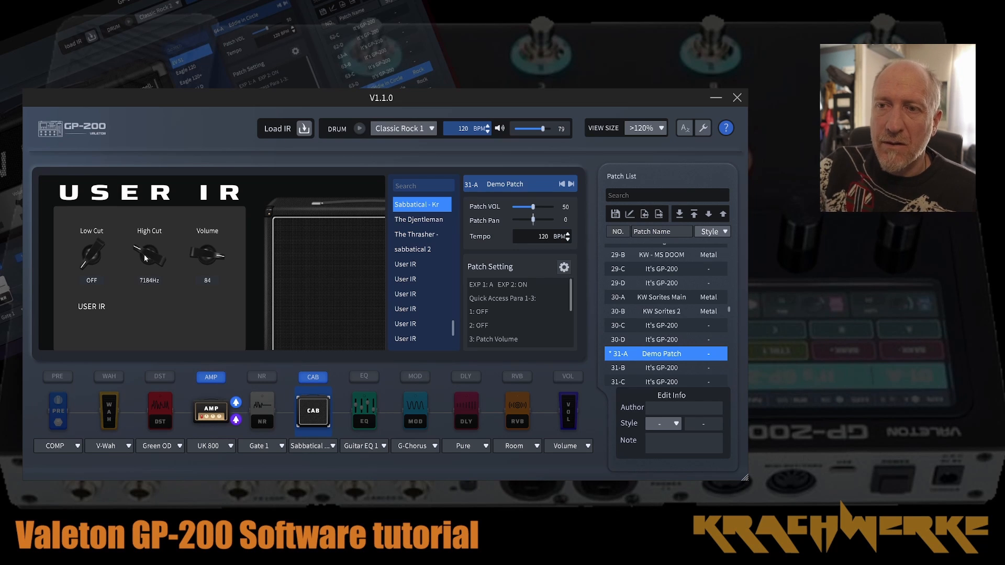
{"action": "scroll", "coordinate": [86, 263], "scroll_direction": "up", "scroll_amount": 1}
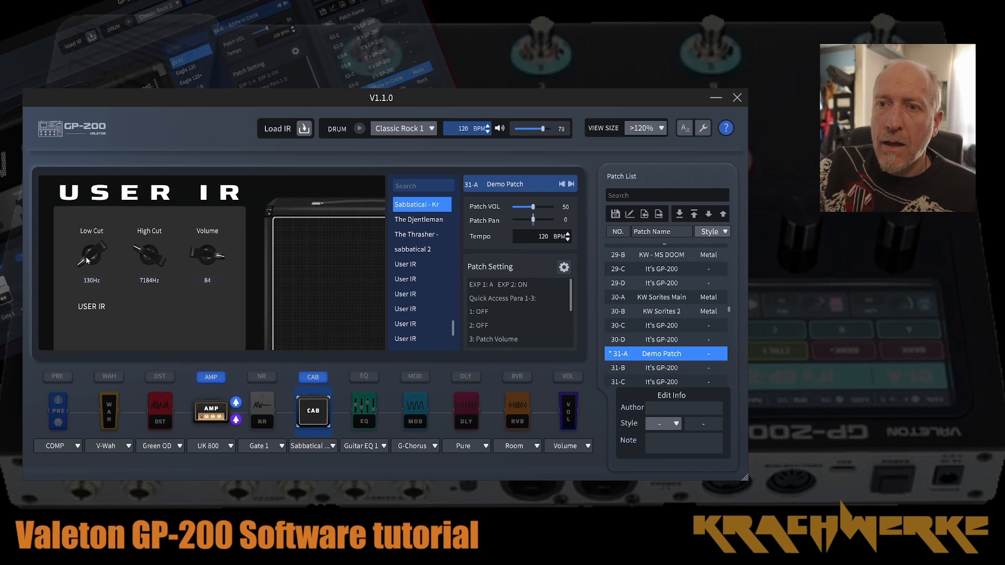
{"action": "scroll", "coordinate": [88, 261], "scroll_direction": "down", "scroll_amount": 1}
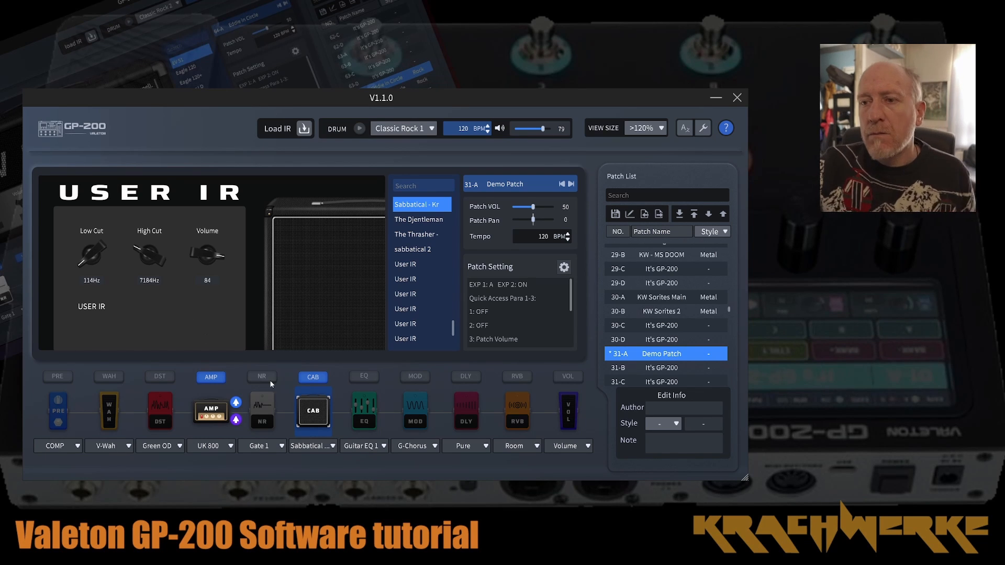
- Set the UK 800 amp to Gain 62, Presence 62, Volume 78, Bass 56, Middle 58 and Treble 44
{"action": "left_click", "coordinate": [214, 414]}
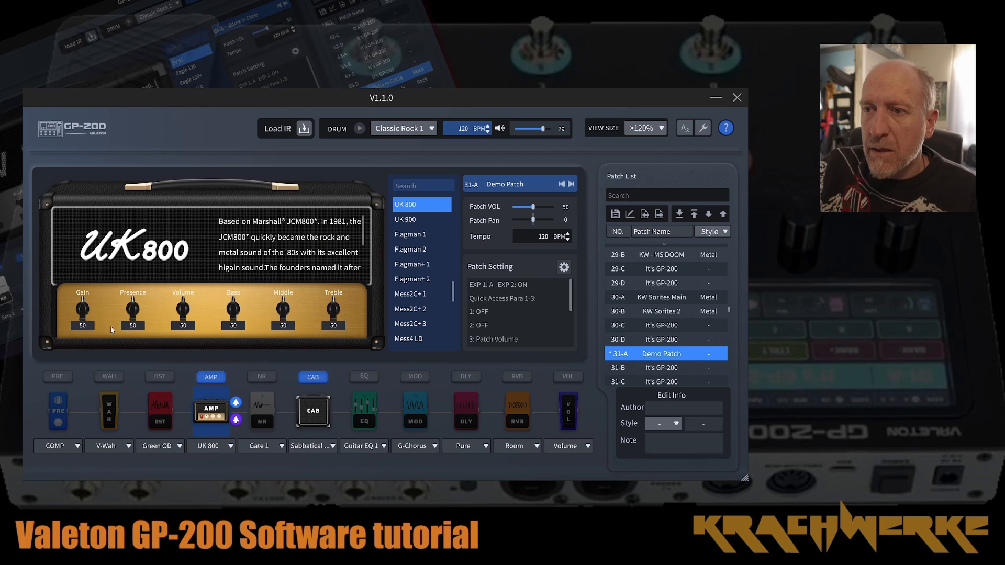
{"action": "left_click_drag", "start_coordinate": [84, 320], "coordinate": [174, 291]}
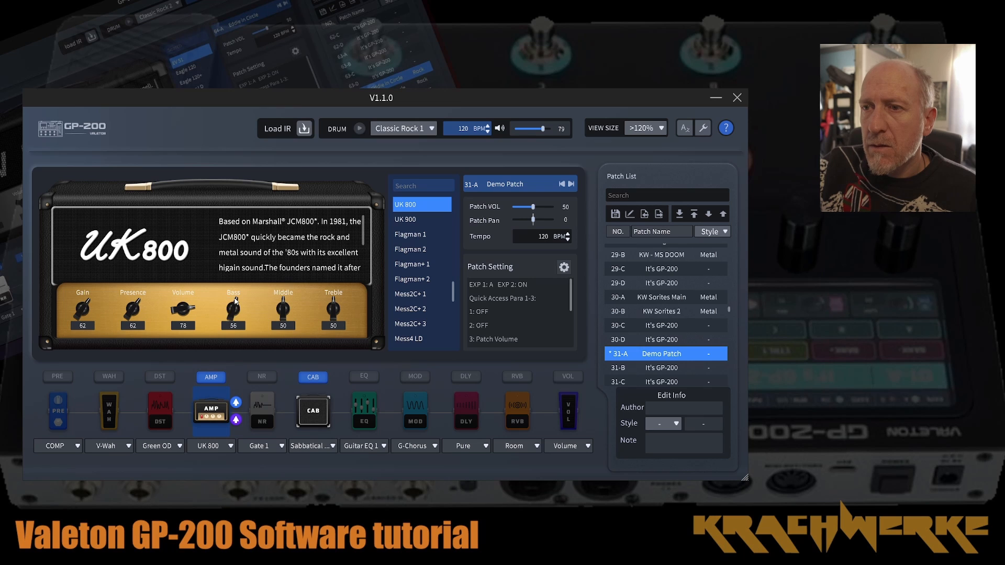
{"action": "left_click_drag", "start_coordinate": [231, 308], "coordinate": [234, 303]}
{"action": "left_click_drag", "start_coordinate": [283, 314], "coordinate": [328, 310]}
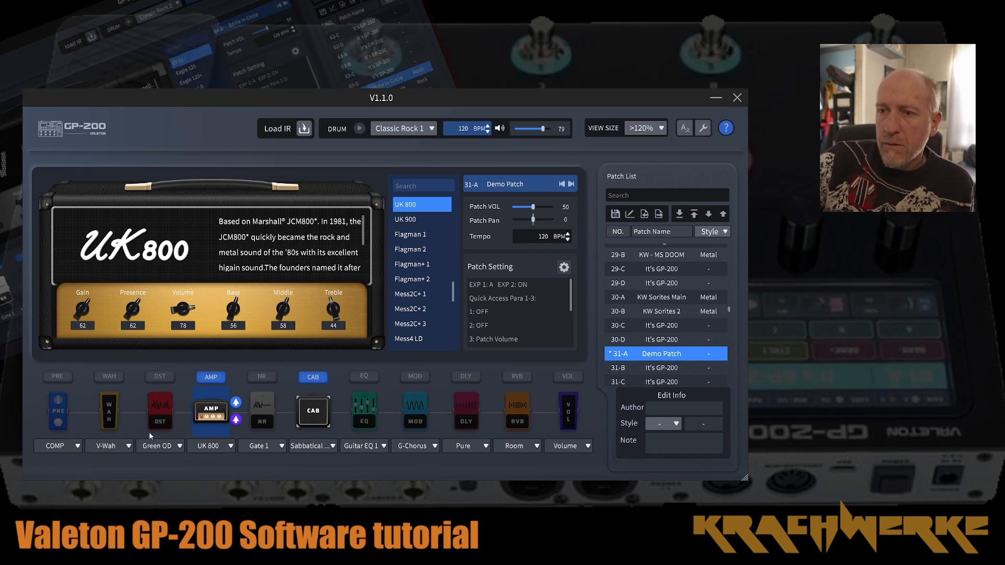
- Switch the DST block on and set its model to Scream OD
{"action": "left_click", "coordinate": [161, 376]}
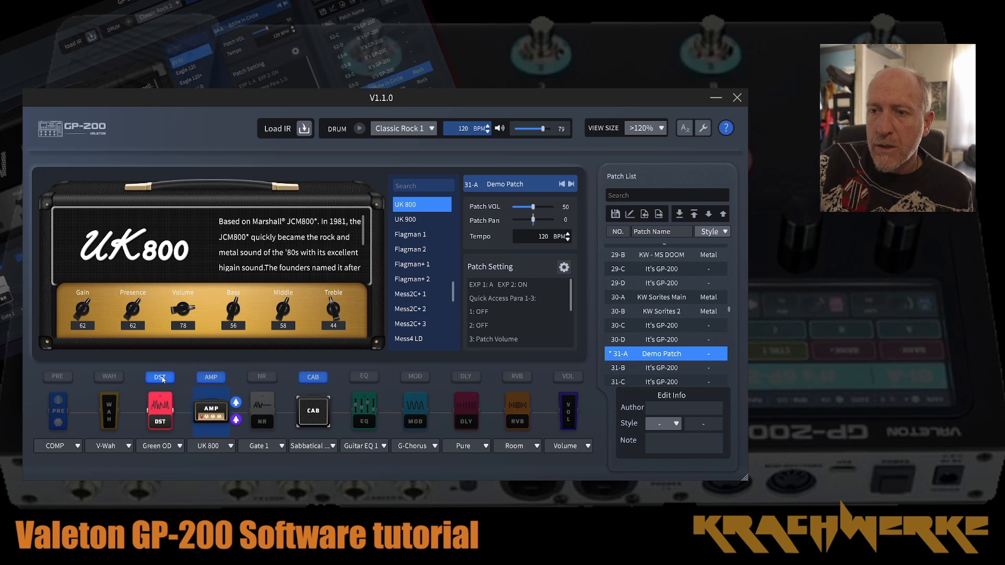
{"action": "left_click", "coordinate": [178, 446]}
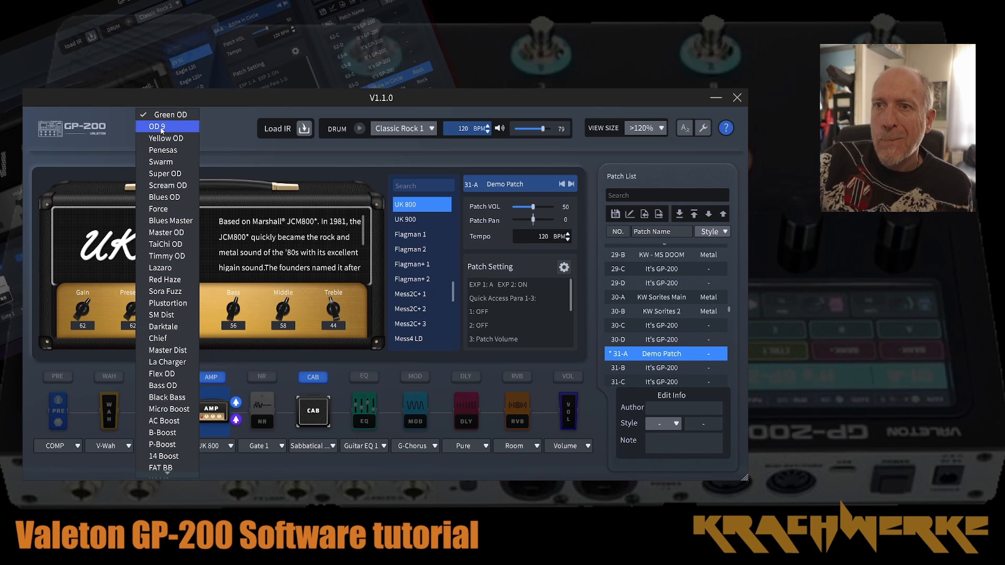
{"action": "left_click", "coordinate": [167, 186]}
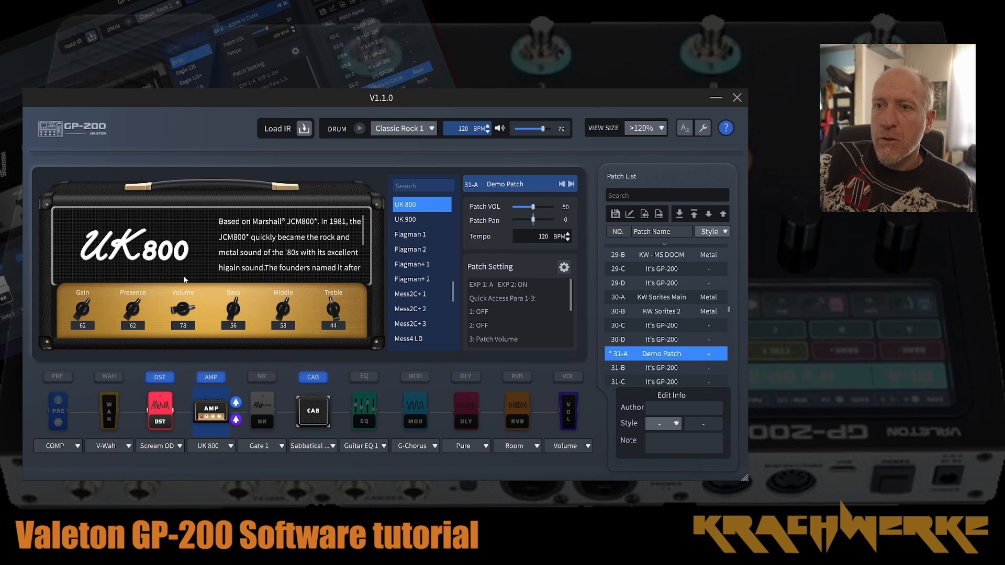
- Set the Scream OD pedal's Gain to 18 and Volume to 81, and turn on Fat
{"action": "left_click", "coordinate": [158, 401]}
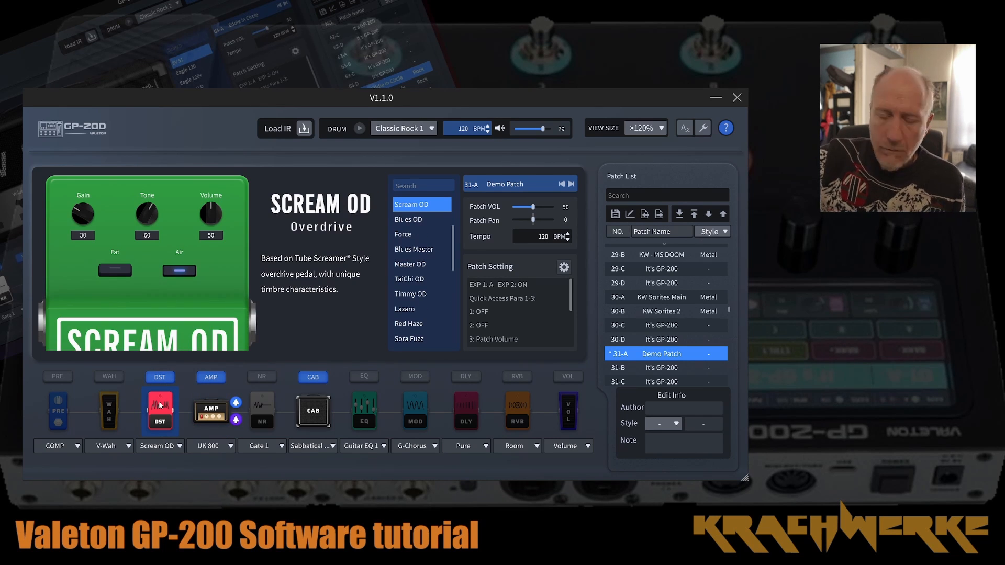
{"action": "left_click_drag", "start_coordinate": [75, 209], "coordinate": [105, 224]}
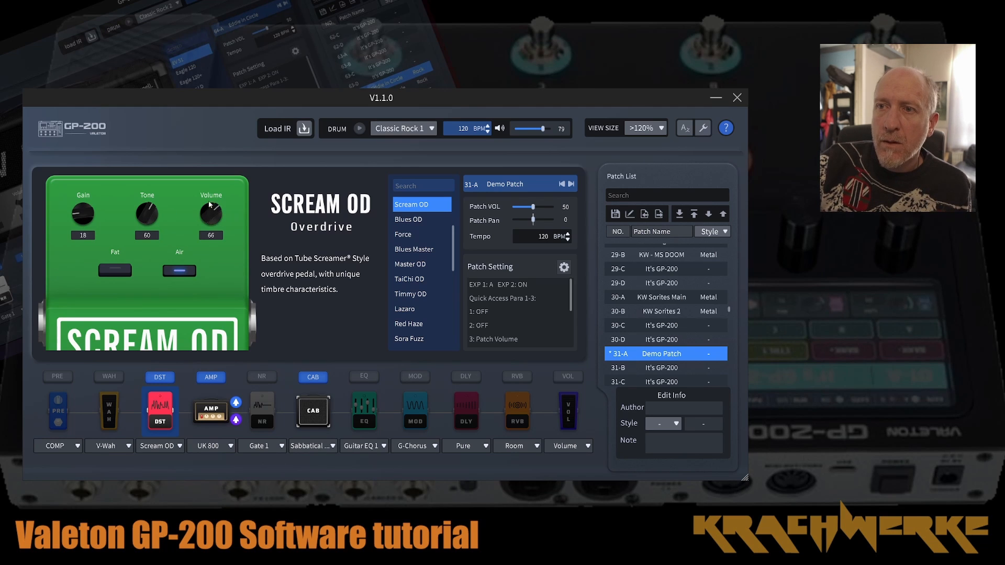
{"action": "left_click_drag", "start_coordinate": [209, 201], "coordinate": [204, 205]}
{"action": "left_click", "coordinate": [119, 270]}
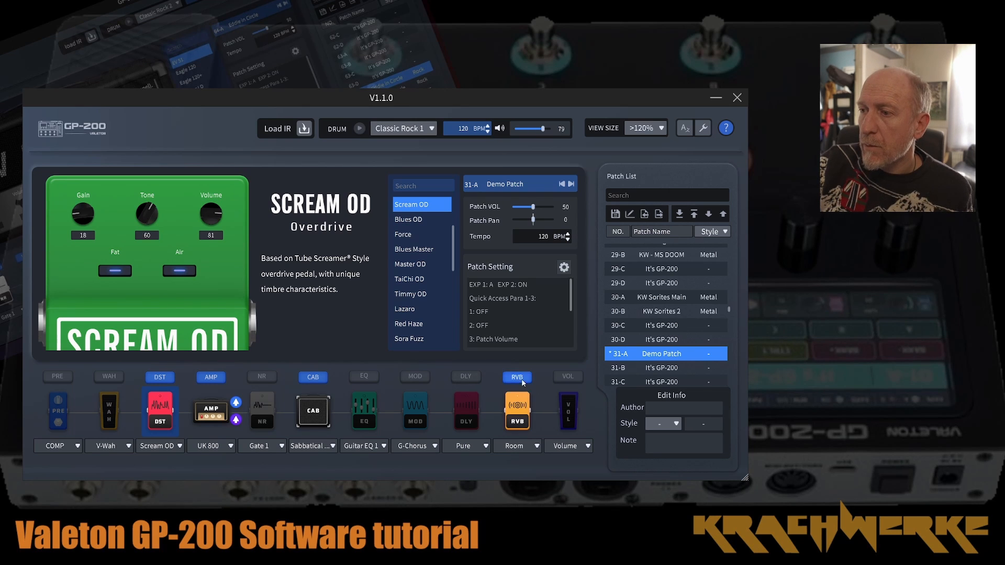
- Set the RVB block to the Sweet Space reverb and turn on its Trail option
{"action": "left_click", "coordinate": [537, 446]}
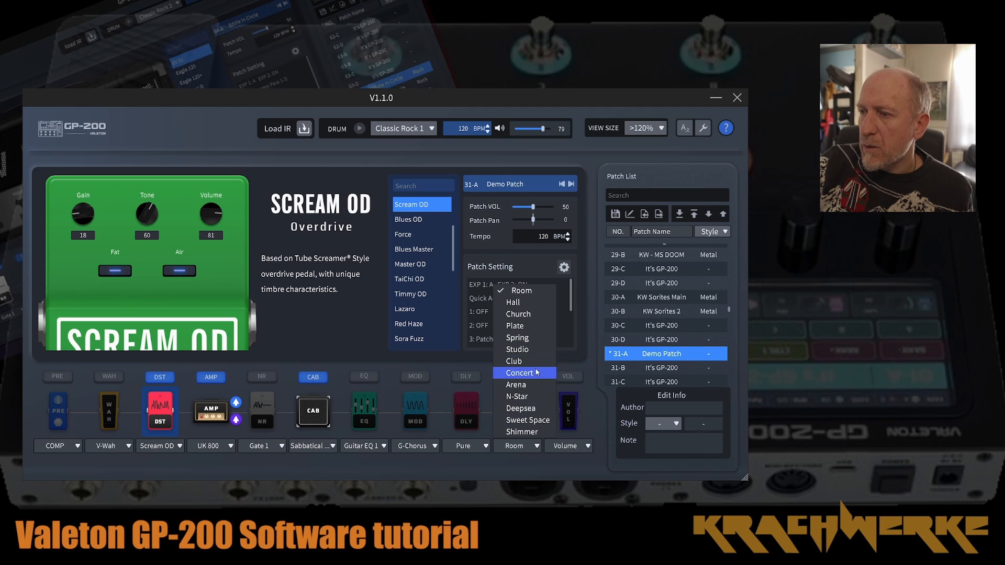
{"action": "left_click", "coordinate": [530, 421]}
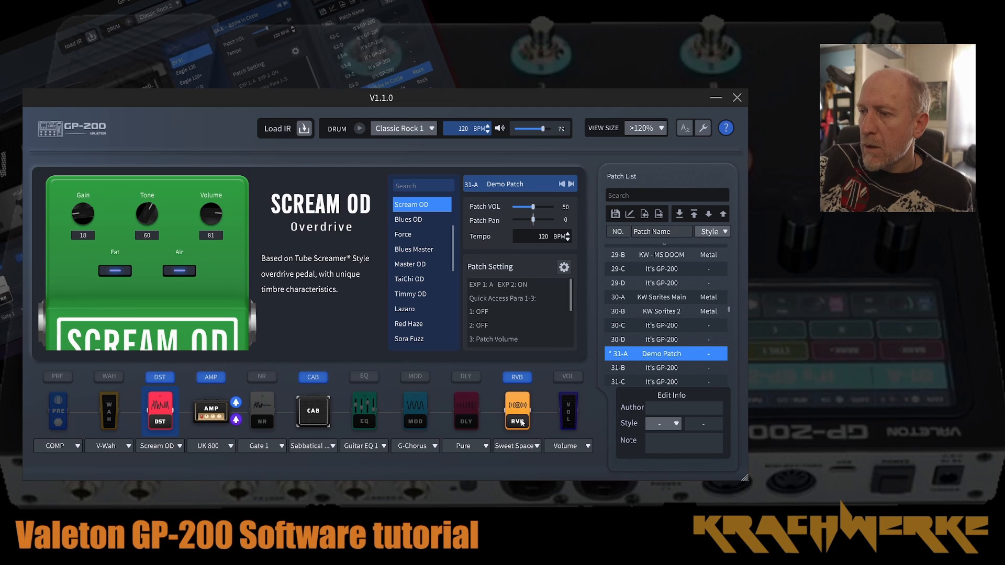
{"action": "left_click", "coordinate": [521, 412]}
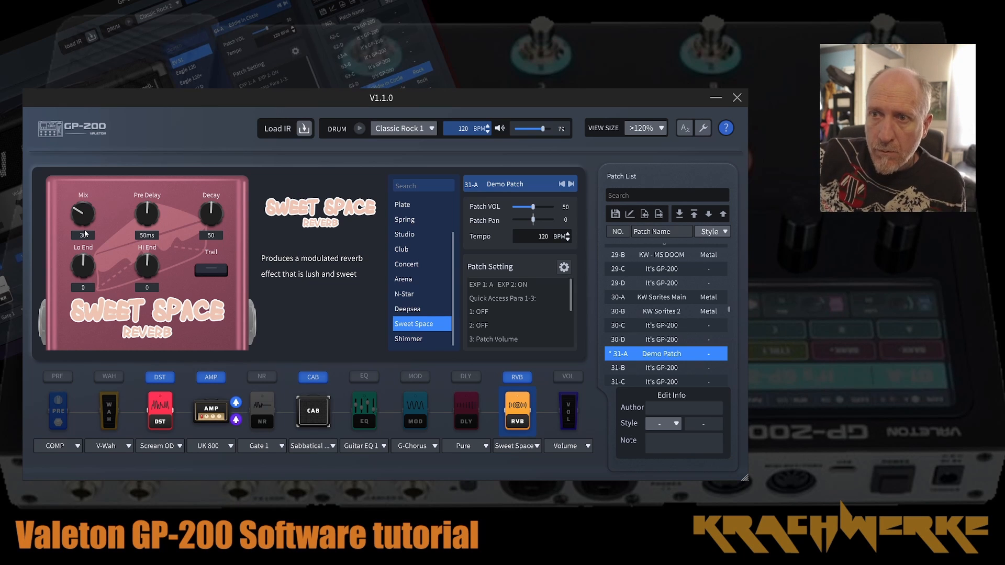
{"action": "left_click", "coordinate": [208, 271]}
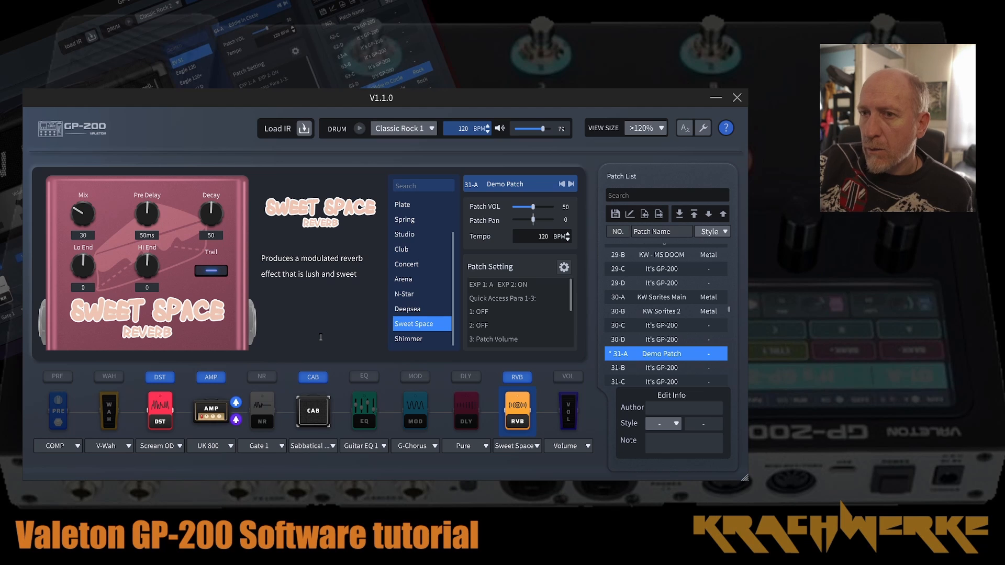
- Enable the DLY block with the Ping Pong delay, and turn on its Sync and Trail options
{"action": "left_click", "coordinate": [472, 397]}
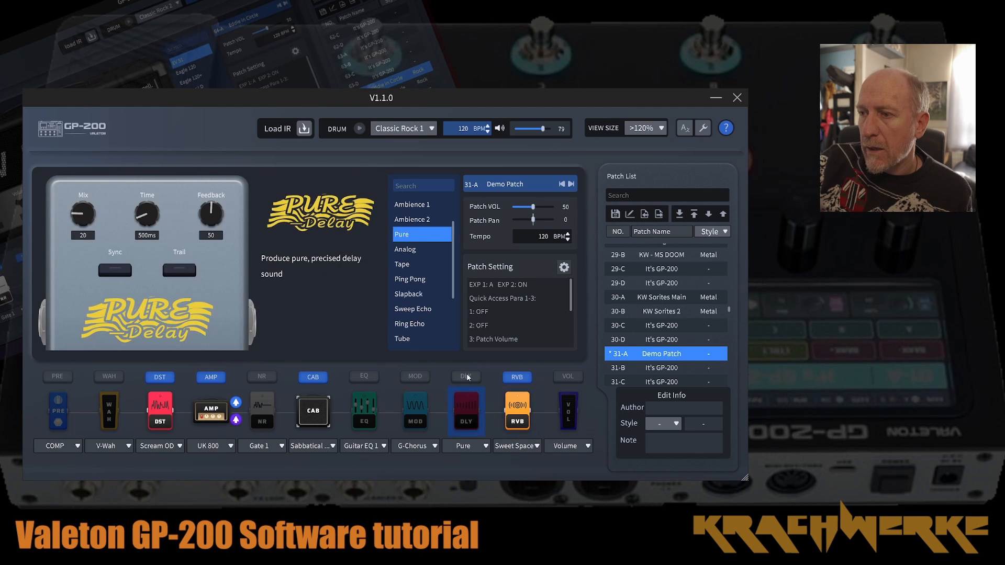
{"action": "left_click", "coordinate": [466, 374]}
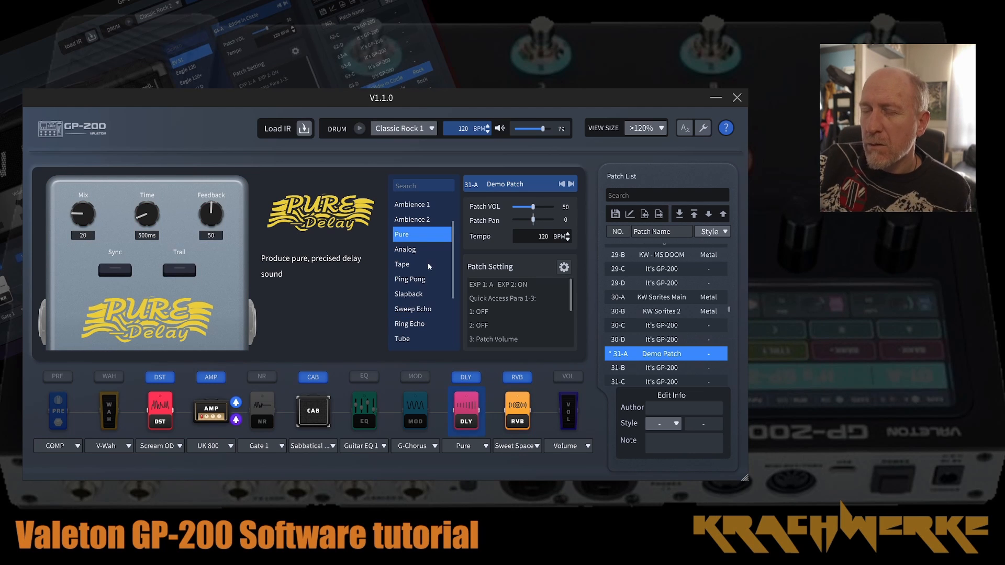
{"action": "scroll", "coordinate": [434, 257], "scroll_direction": "up", "scroll_amount": 1}
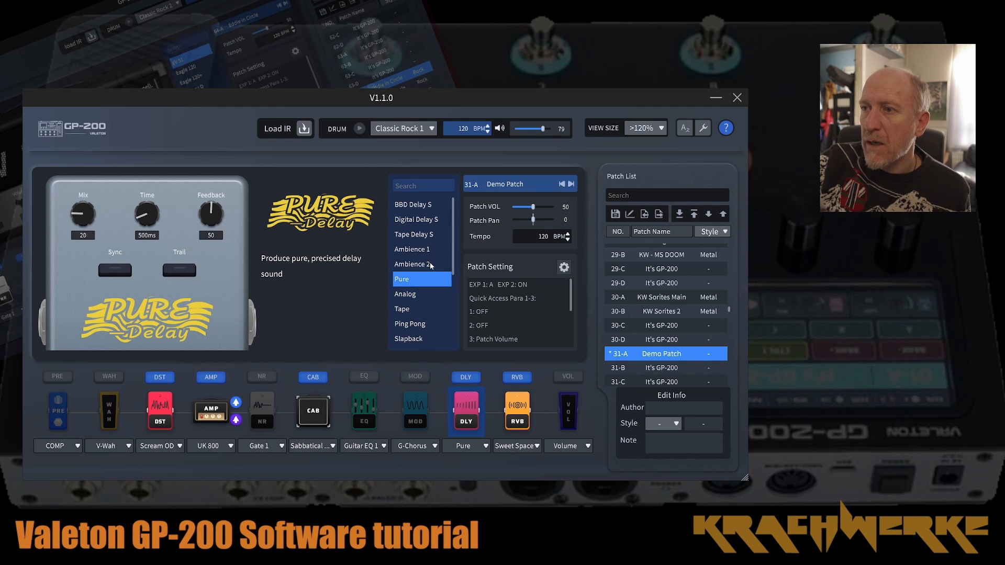
{"action": "left_click", "coordinate": [414, 326]}
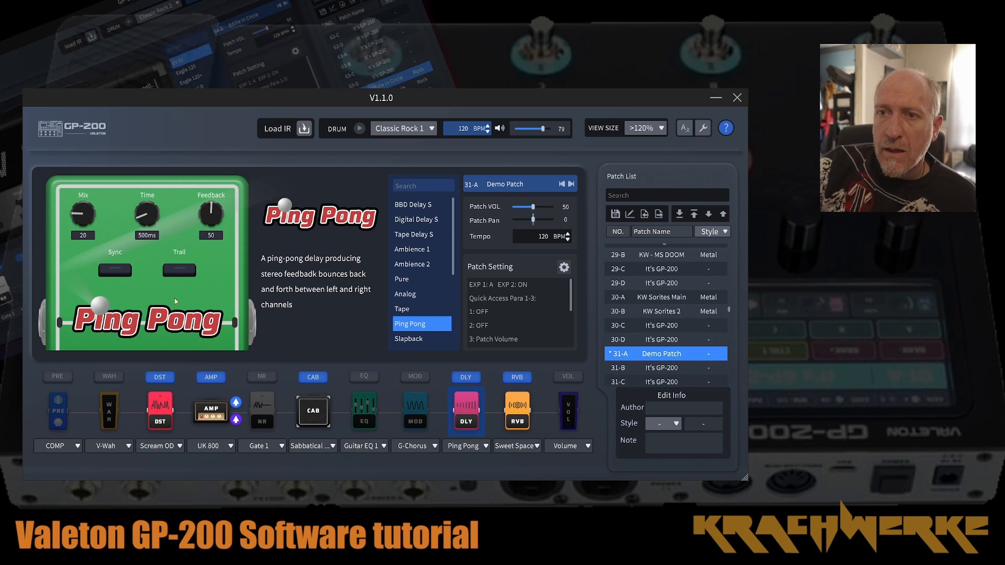
{"action": "left_click", "coordinate": [117, 270]}
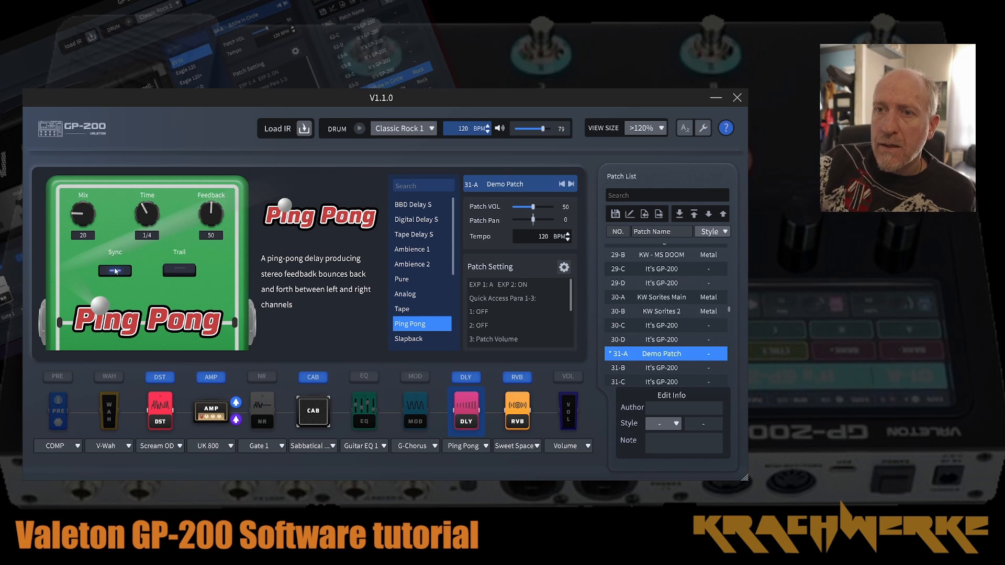
{"action": "left_click", "coordinate": [179, 270]}
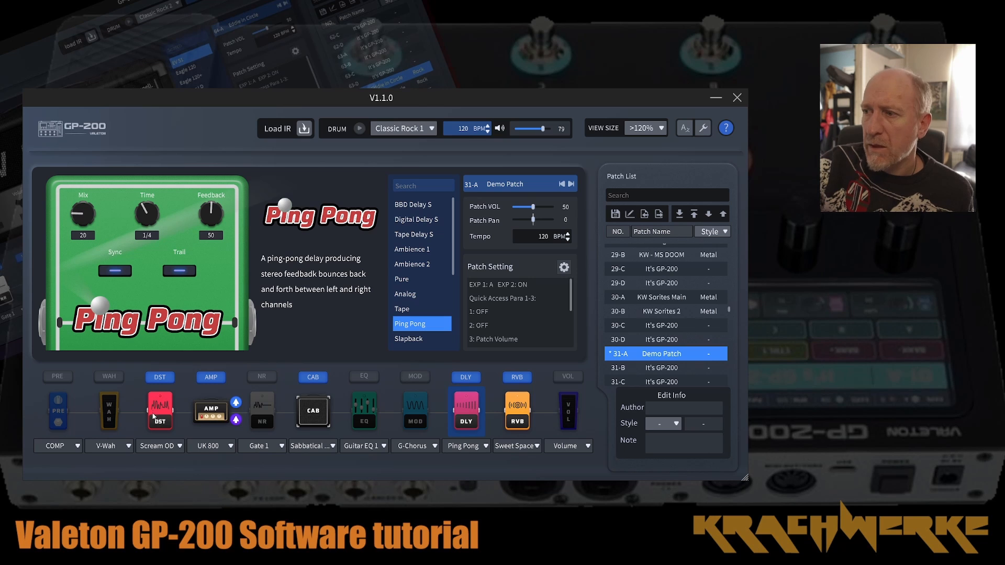
- Switch the WAH block on, and try the blue and purple loop markers before the CAB block, returning both behind AMP
{"action": "left_click", "coordinate": [112, 376]}
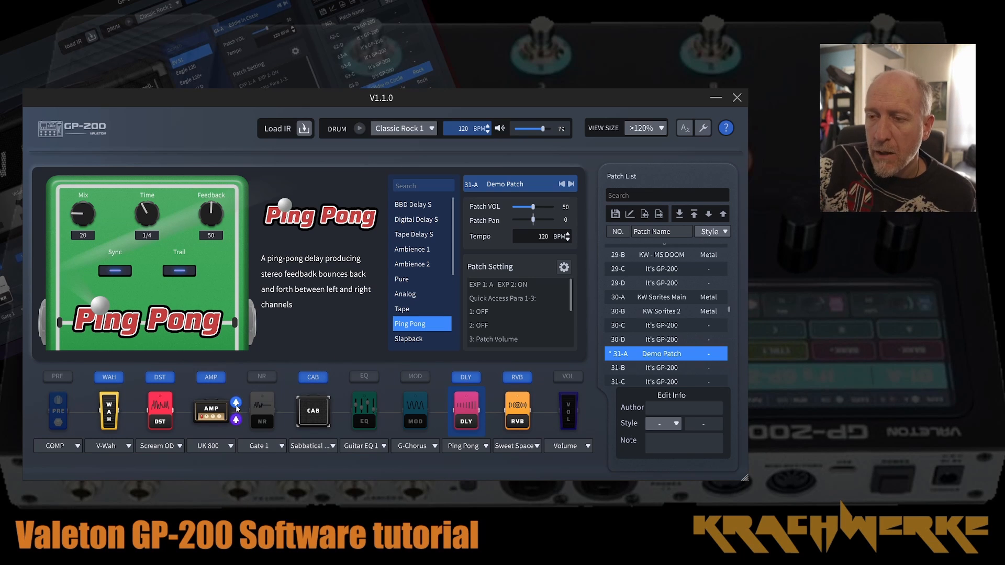
{"action": "left_click_drag", "start_coordinate": [237, 408], "coordinate": [286, 407]}
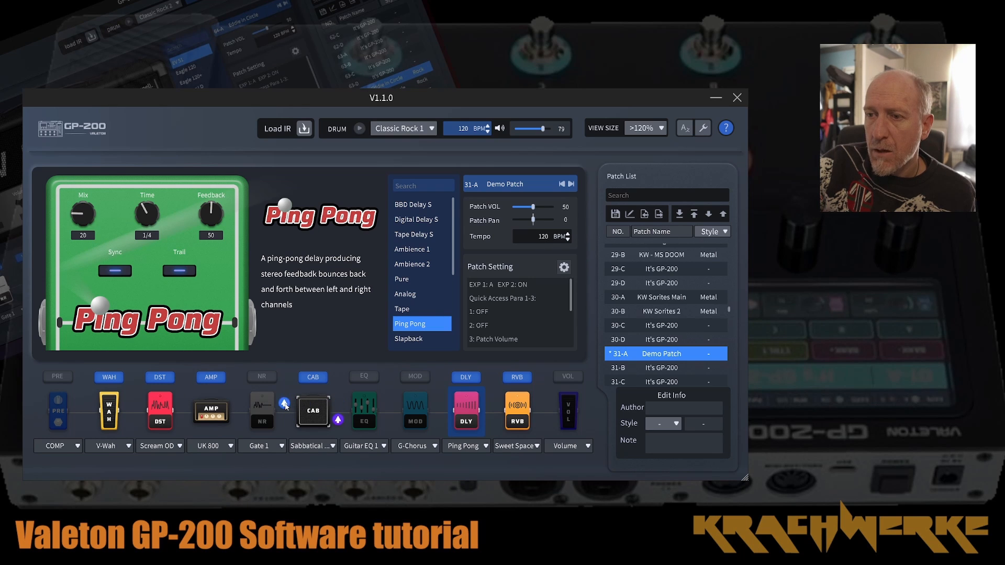
{"action": "left_click_drag", "start_coordinate": [339, 420], "coordinate": [287, 421]}
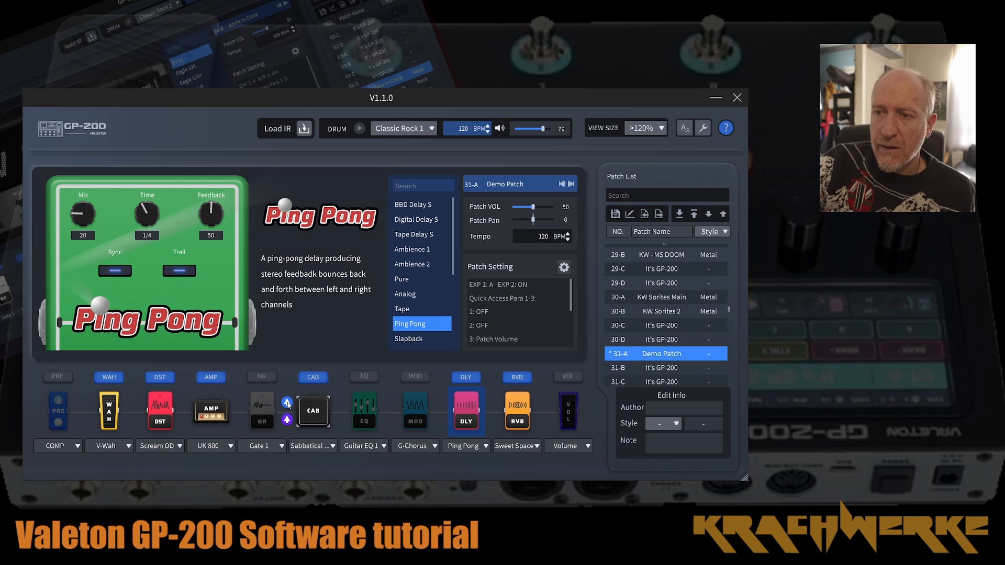
{"action": "mouse_move", "coordinate": [286, 402]}
{"action": "left_mouse_down"}
{"action": "mouse_move", "coordinate": [209, 402]}
{"action": "mouse_move", "coordinate": [238, 403]}
{"action": "mouse_move", "coordinate": [237, 421]}
{"action": "left_mouse_up"}
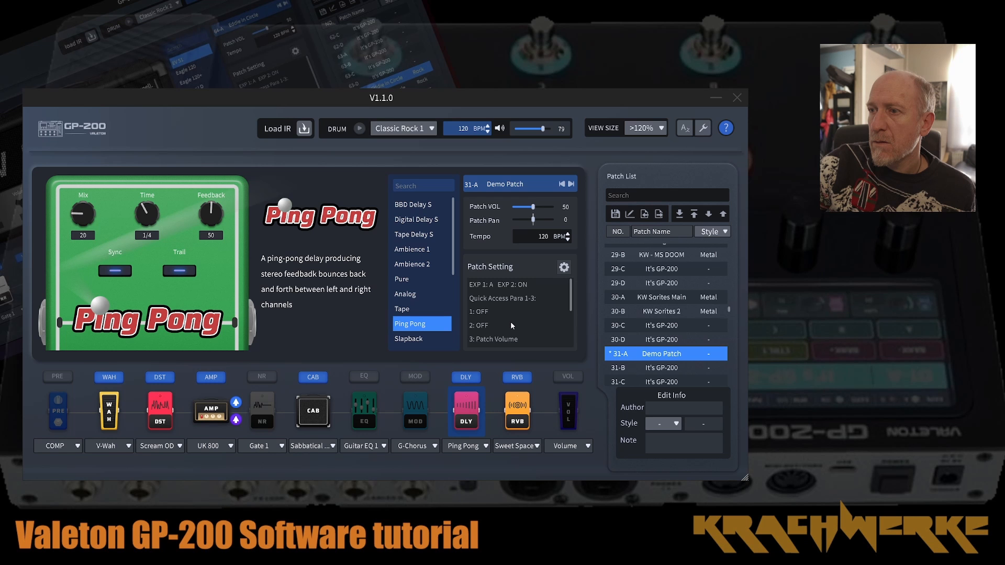
- Show the V-Wah settings of the WAH block
{"action": "left_click", "coordinate": [512, 323]}
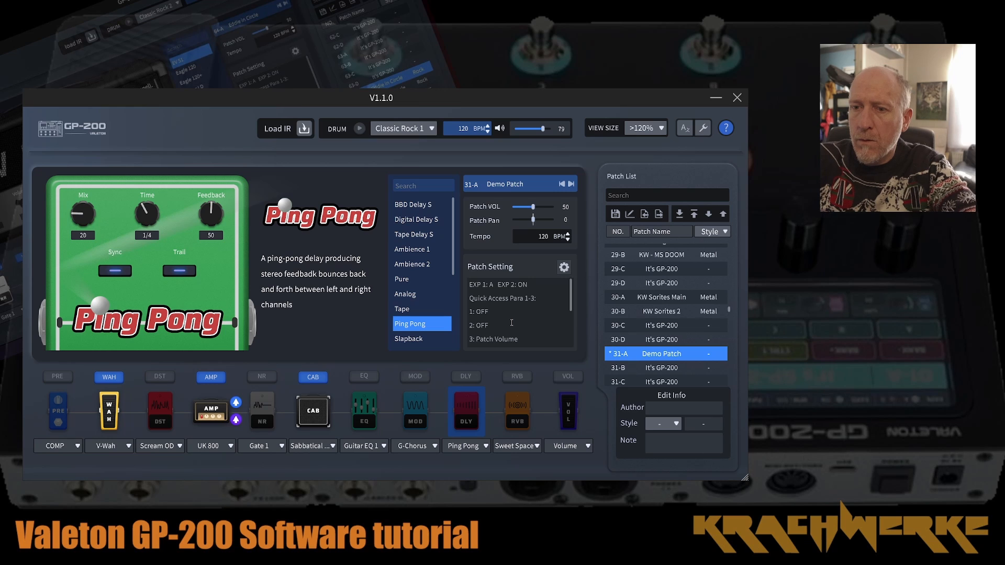
{"action": "left_click", "coordinate": [109, 416]}
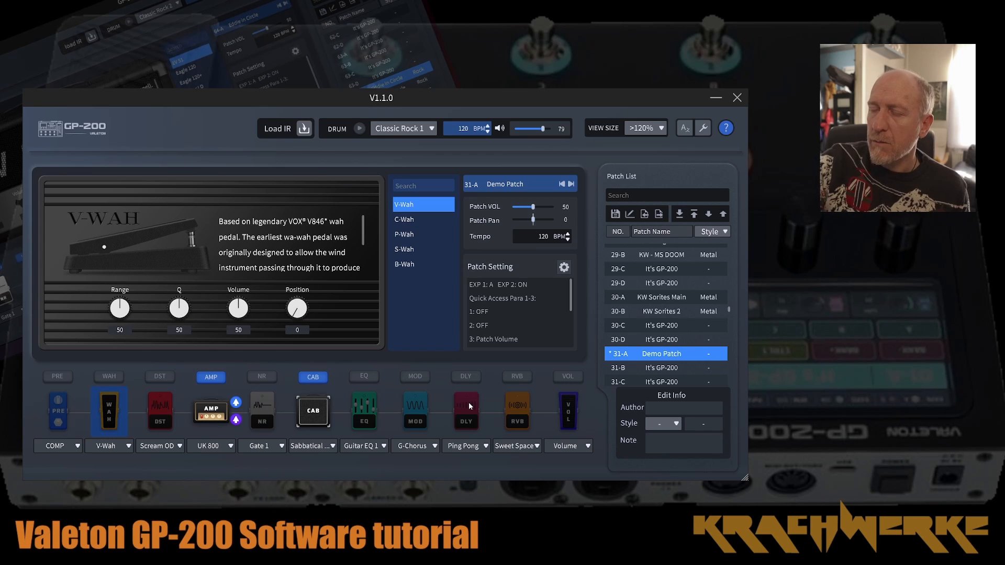
- Fill in the patch info with author Krachwerke, style Rock and note "It's xmas time", and save the patch
{"action": "left_click", "coordinate": [673, 410]}
{"action": "type", "text": "Krachwerke"}
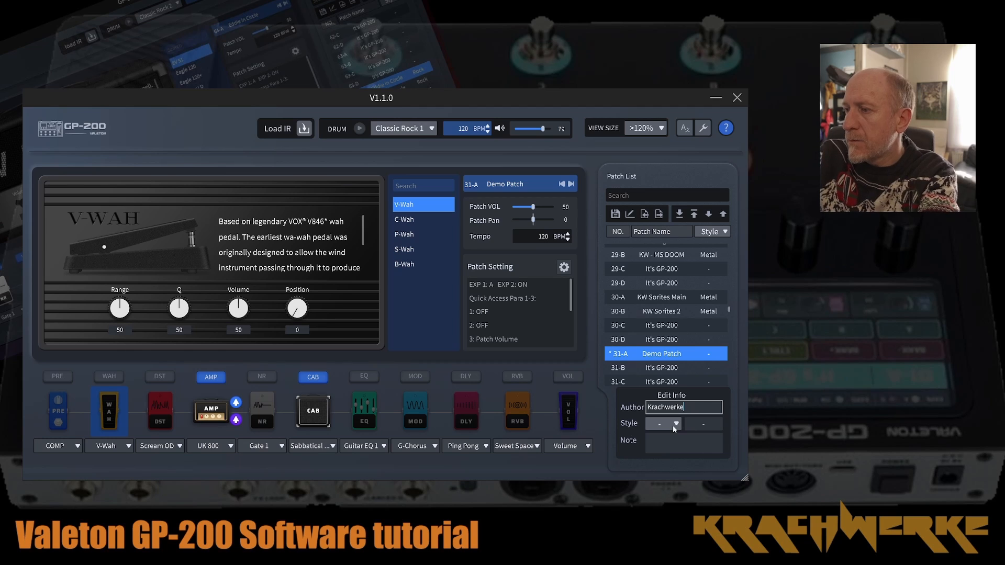
{"action": "left_click", "coordinate": [673, 424]}
{"action": "left_click", "coordinate": [671, 223]}
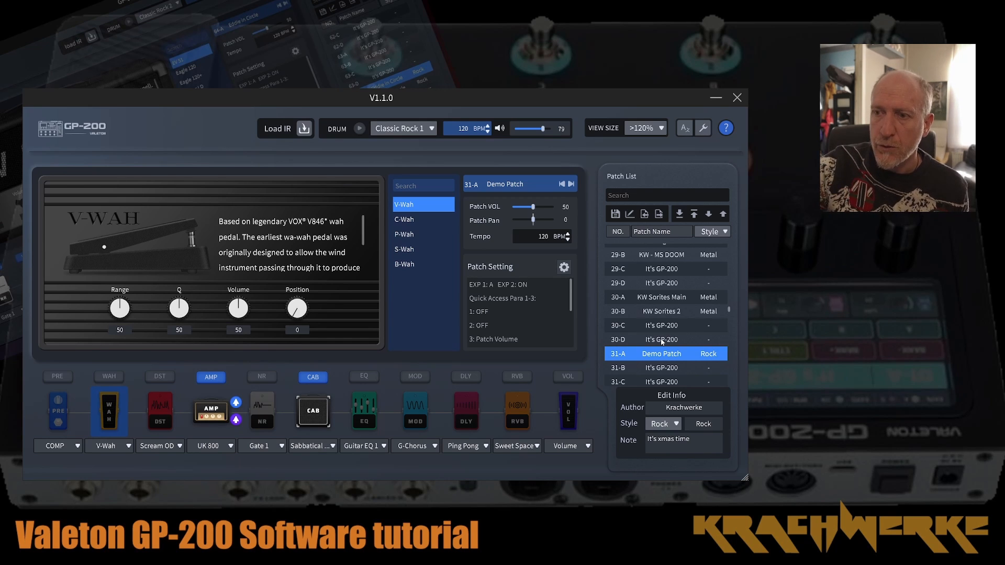
- Move Demo Patch from slot 31-A to slot 30-D in the patch list
{"action": "left_click_drag", "start_coordinate": [662, 341], "coordinate": [662, 340]}
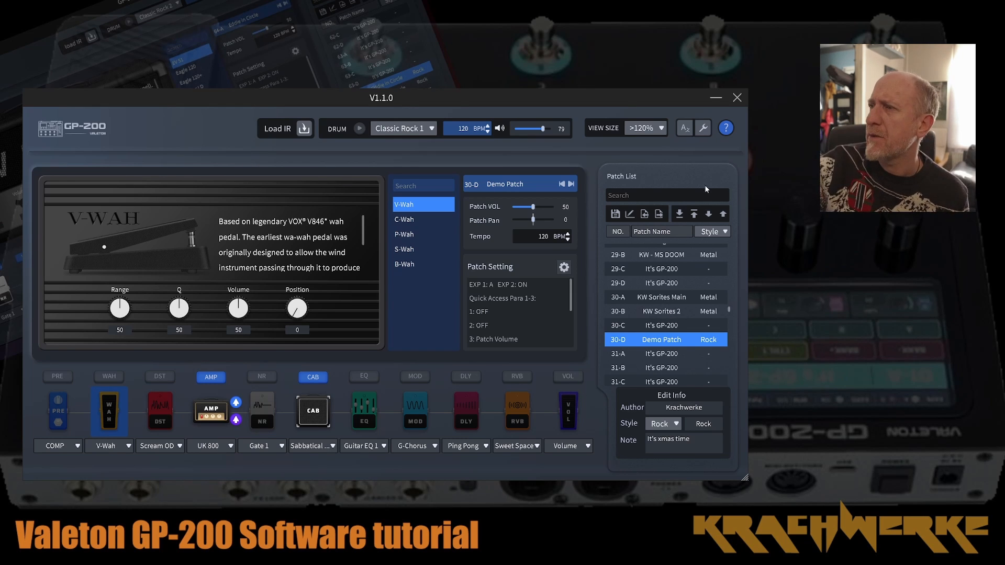
- Open the editor's settings for a look and close them
{"action": "left_click", "coordinate": [704, 129]}
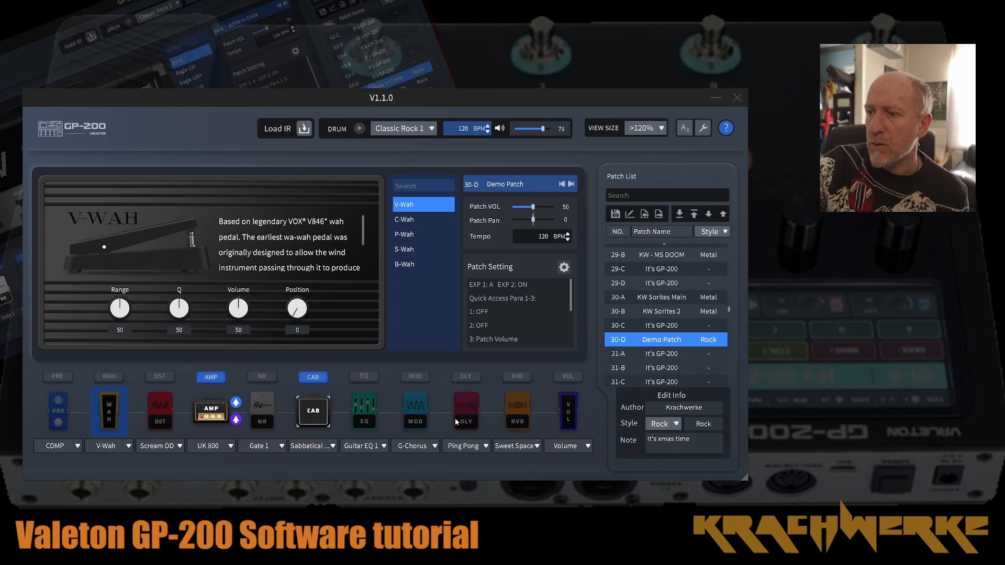
{"action": "left_click", "coordinate": [653, 115]}
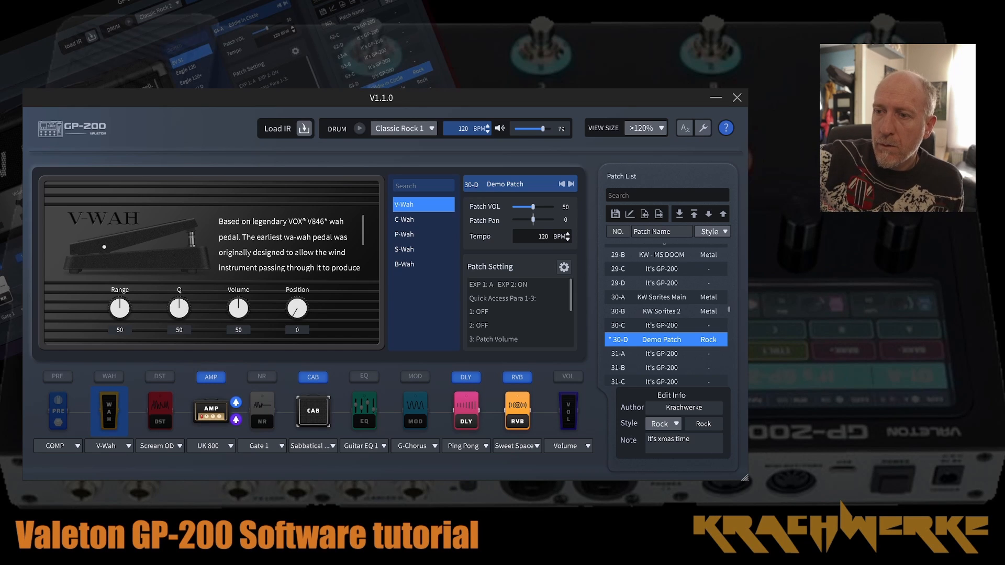
- Switch the CAB block off and back on
{"action": "left_click", "coordinate": [313, 378]}
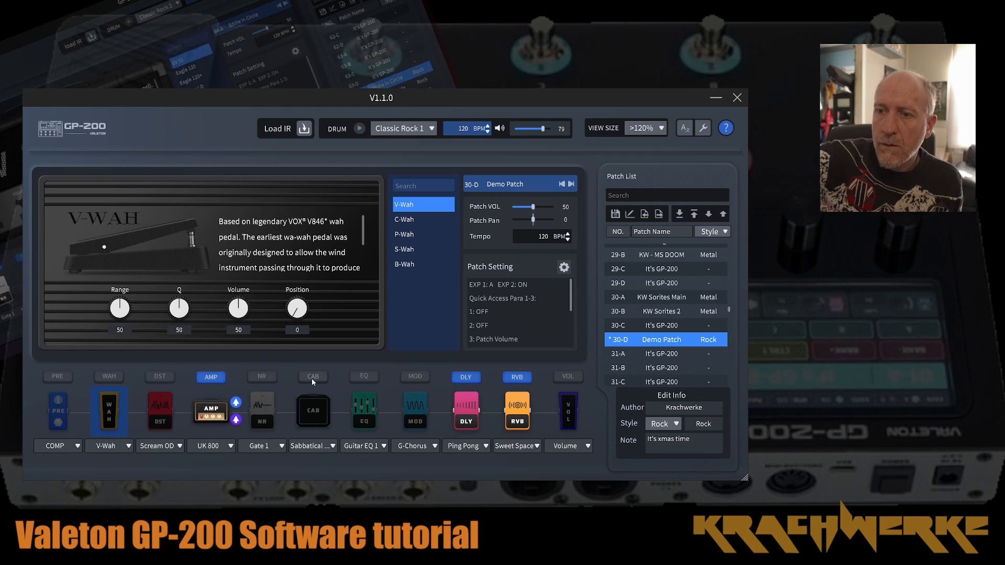
{"action": "left_click", "coordinate": [313, 378]}
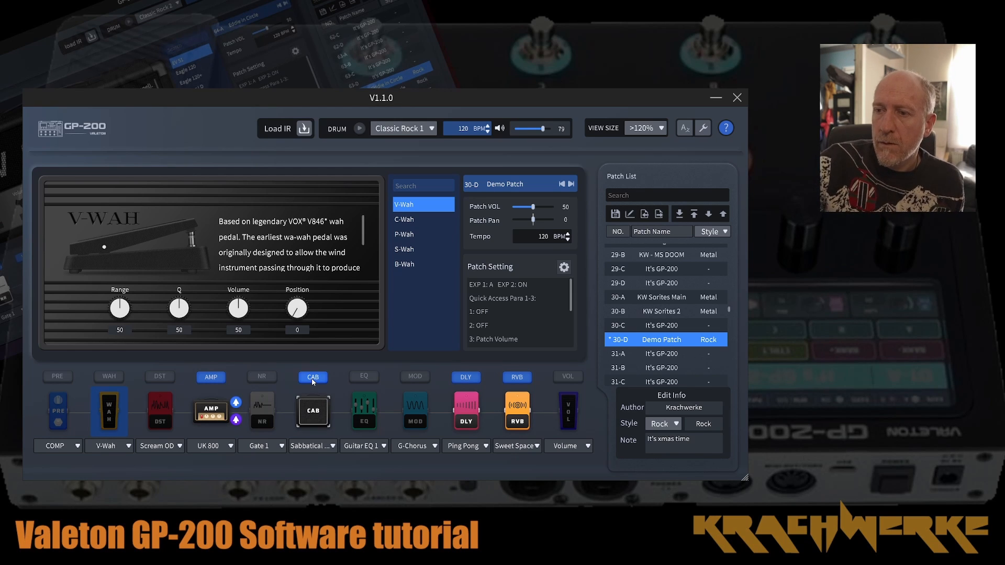